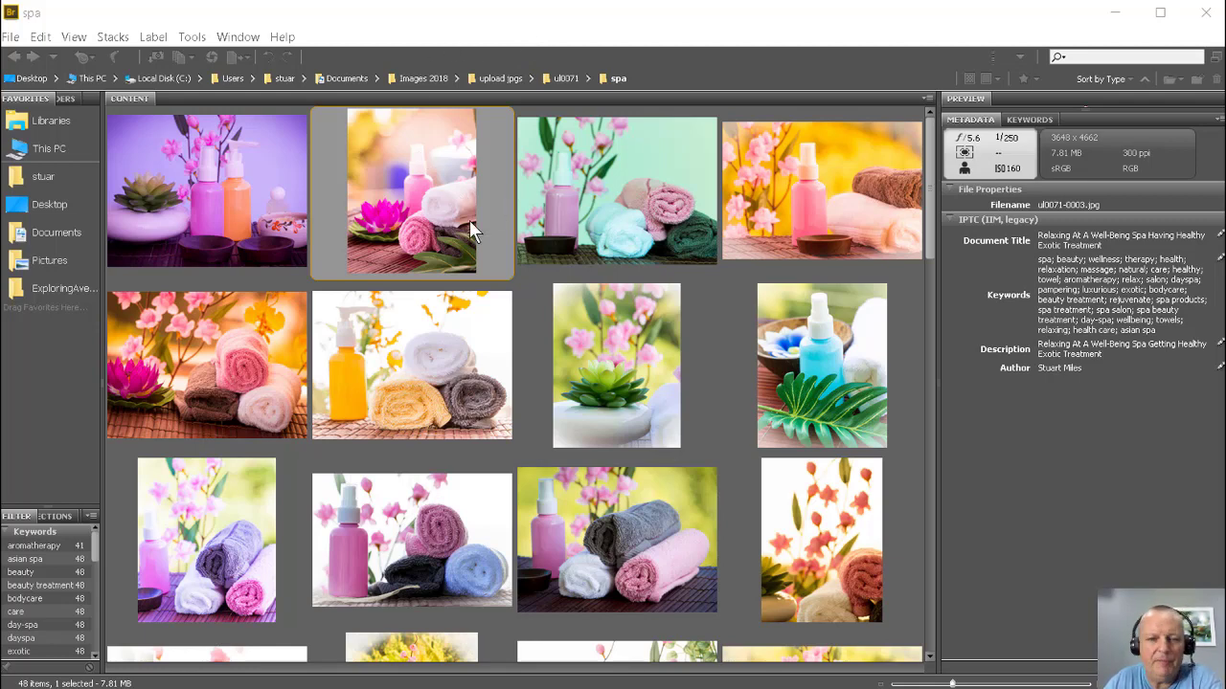
Select the mint-background towels photo and open Bridge's Metadata preferences
left_click(575, 228)
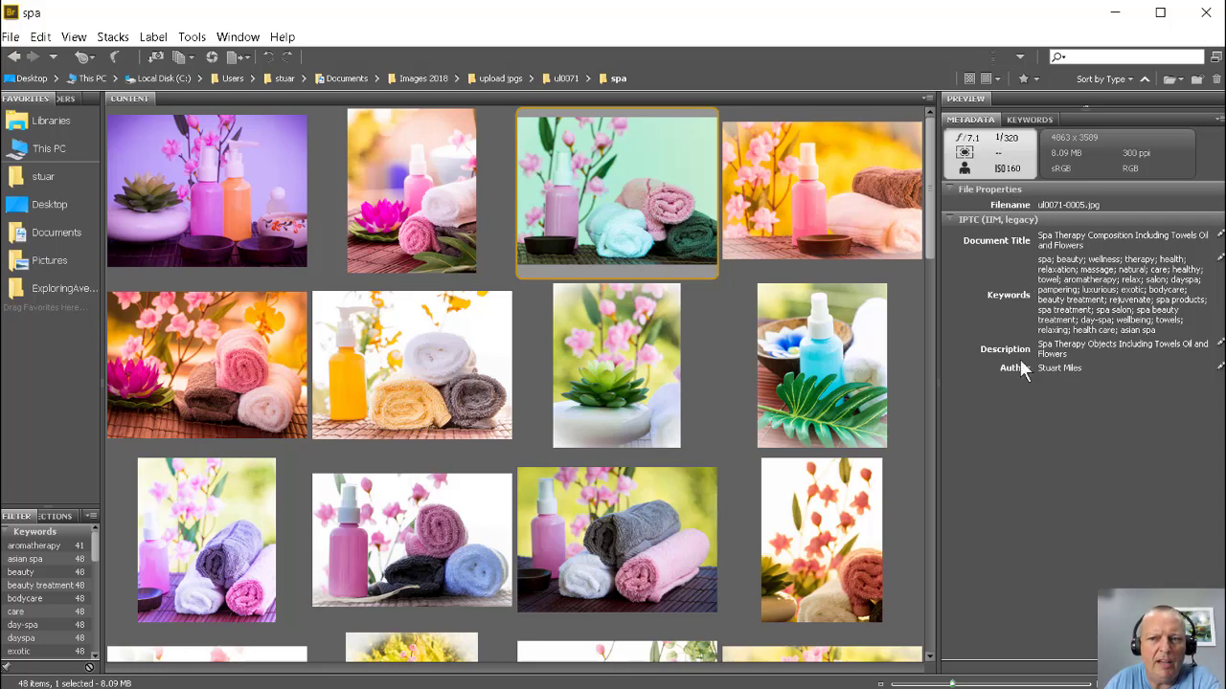
left_click(39, 36)
left_click(137, 381)
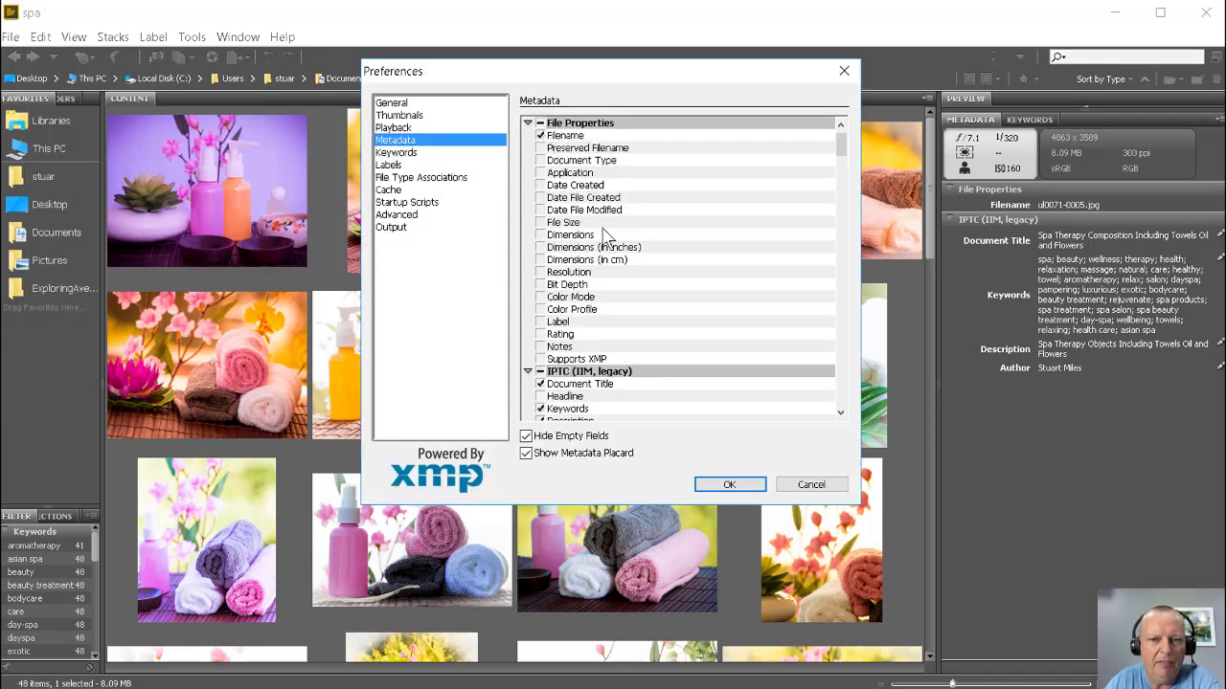
Scroll the Metadata preferences list to review the IPTC fields
scroll(613, 349, "down", 2)
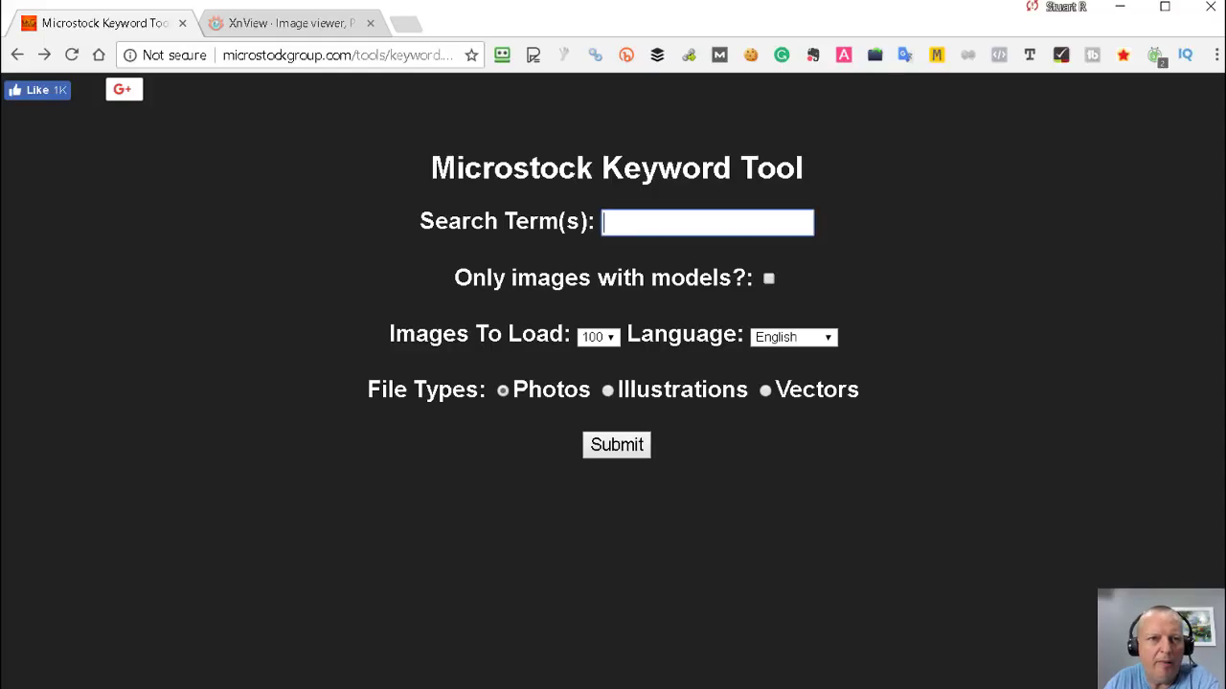
Browse the xnview.com page in its Chrome tab
left_click(255, 27)
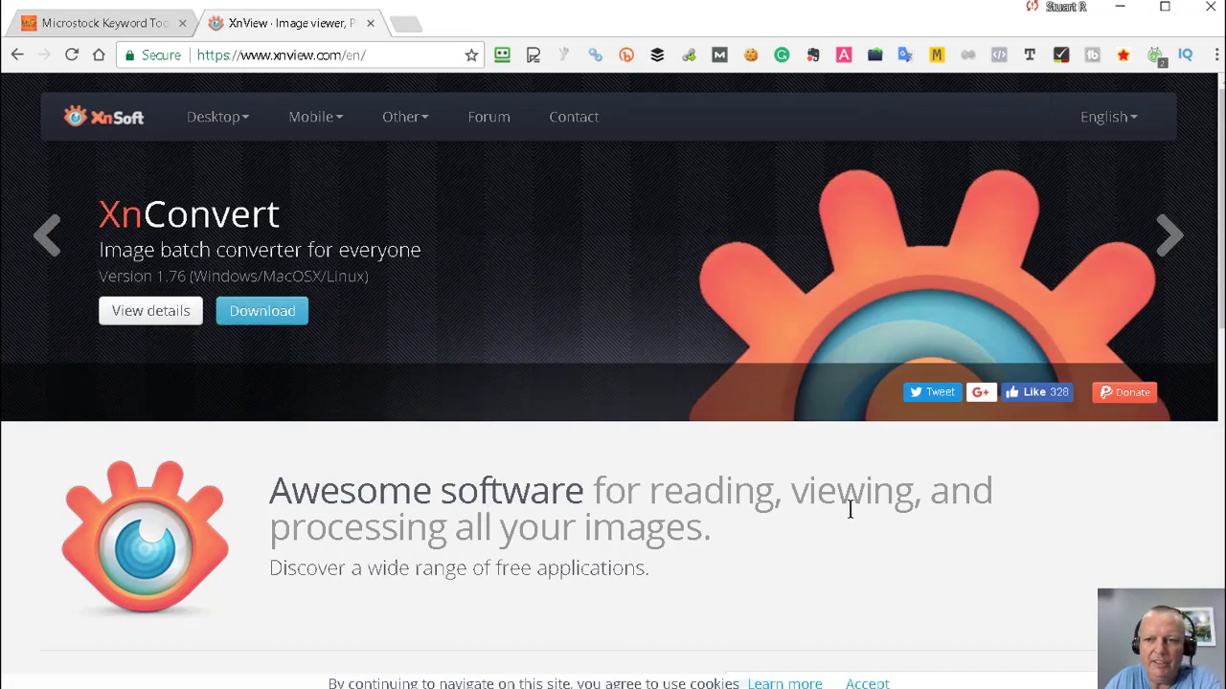
scroll(805, 493, "down", 2)
scroll(782, 482, "down", 2)
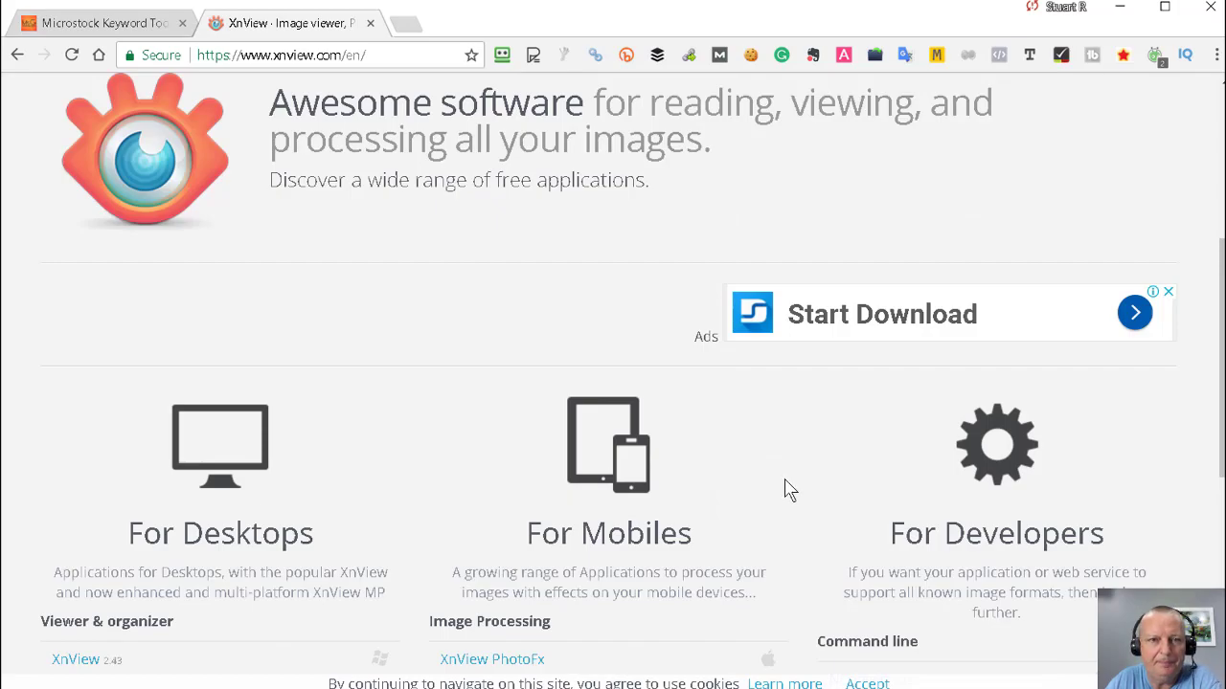
scroll(788, 492, "up", 4)
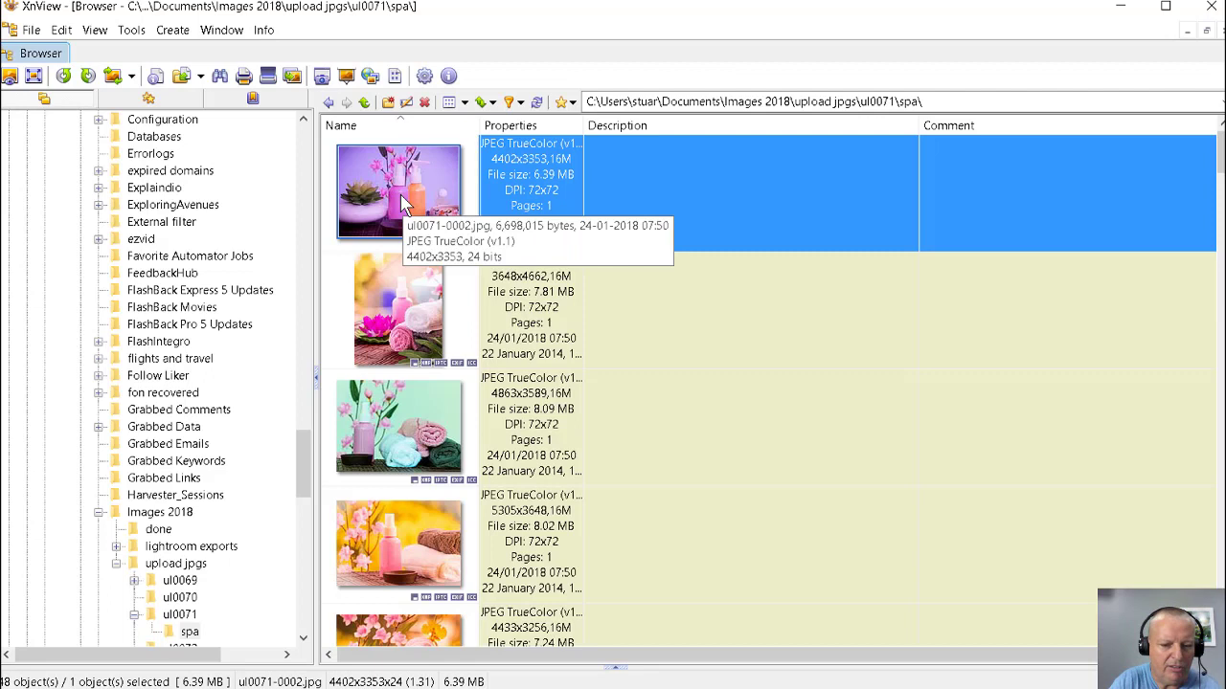
Review the first spa photo's IPTC caption and keywords in XnView, then minimise XnView
key("ctrl+i")
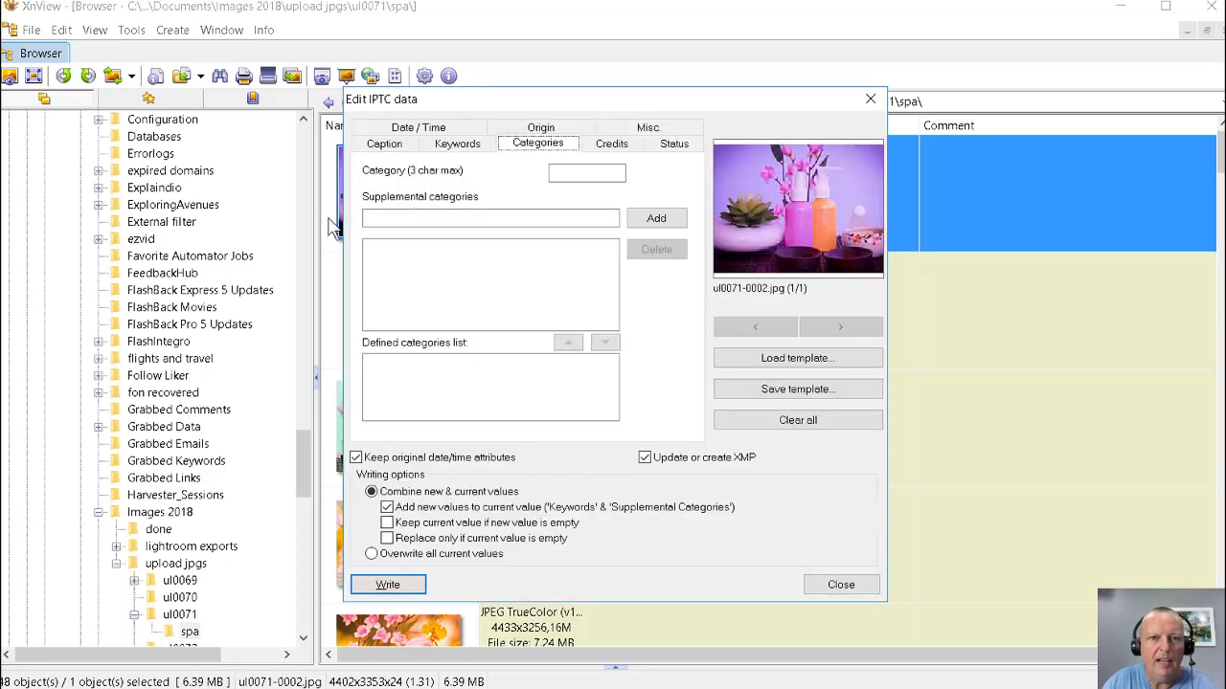
left_click(366, 144)
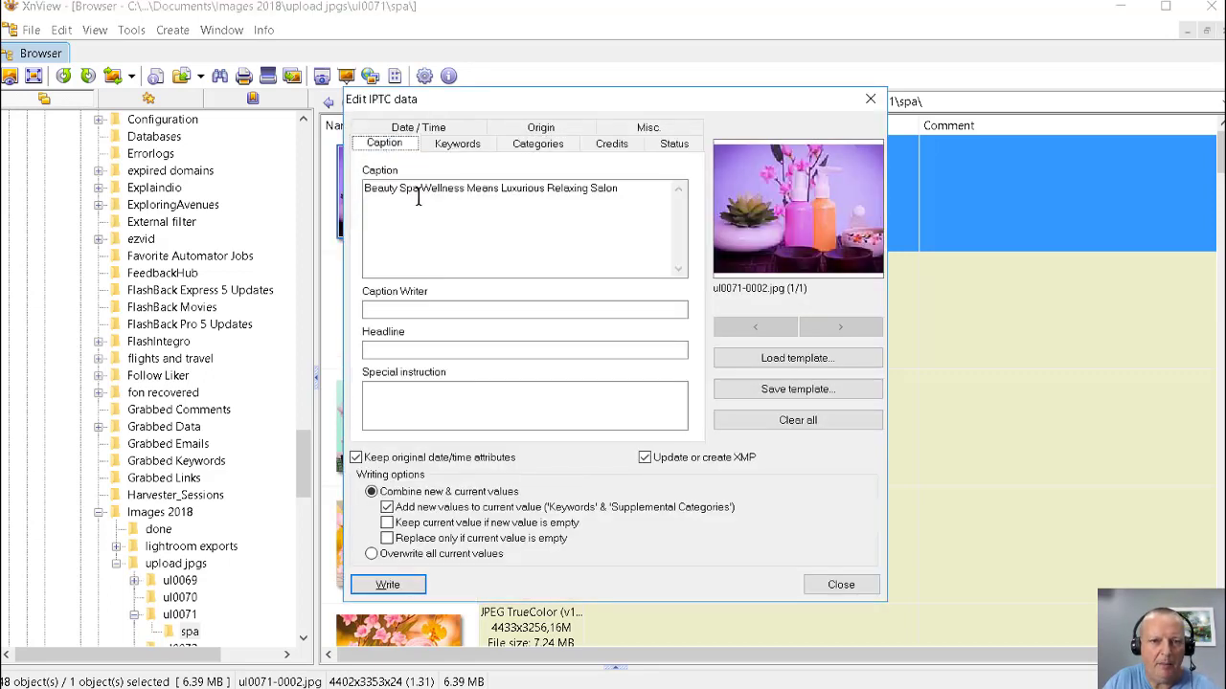
left_click(457, 144)
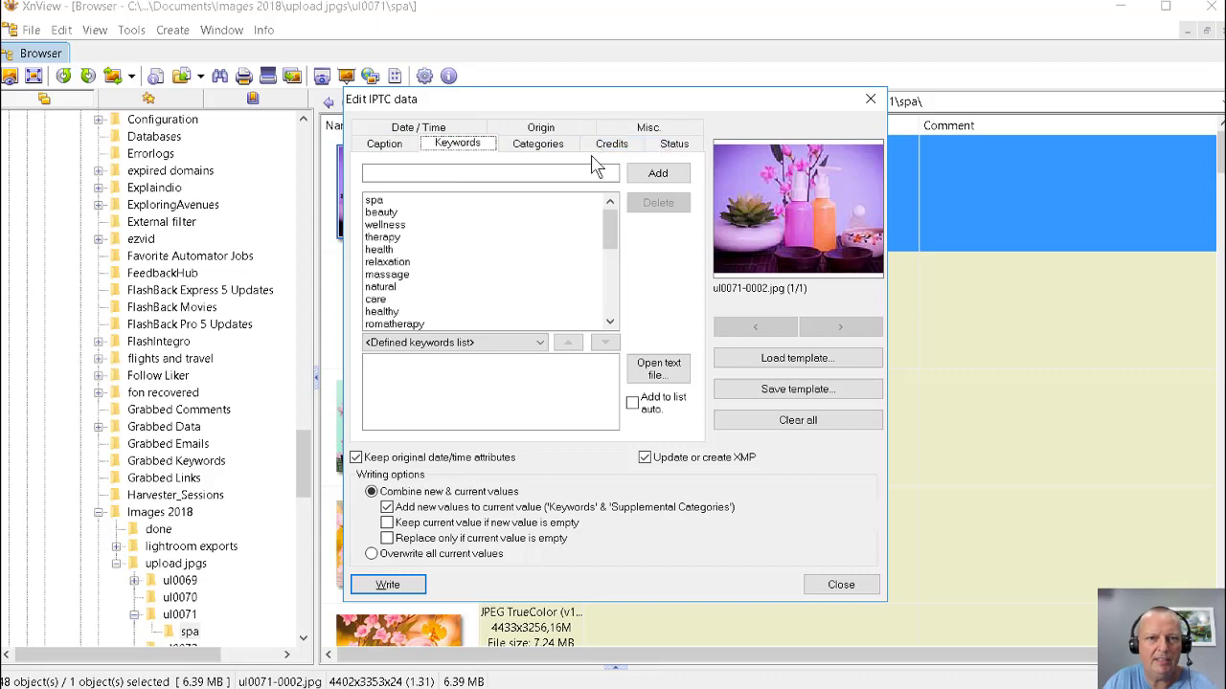
left_click(870, 98)
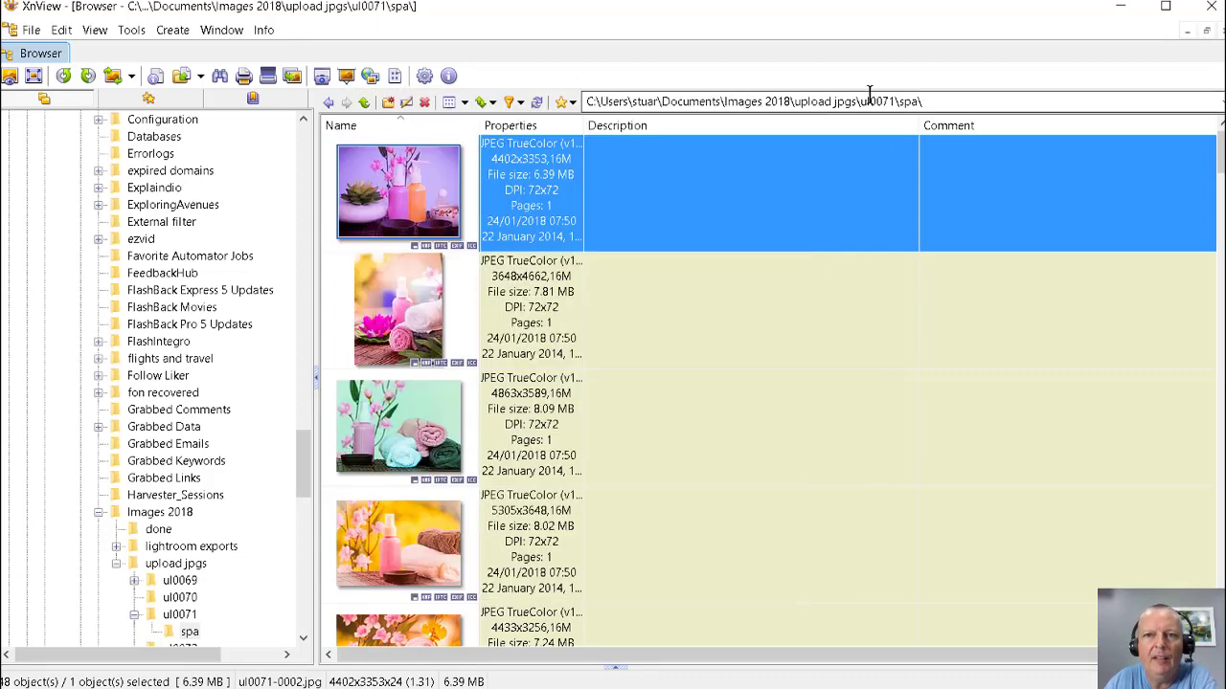
left_click(1120, 8)
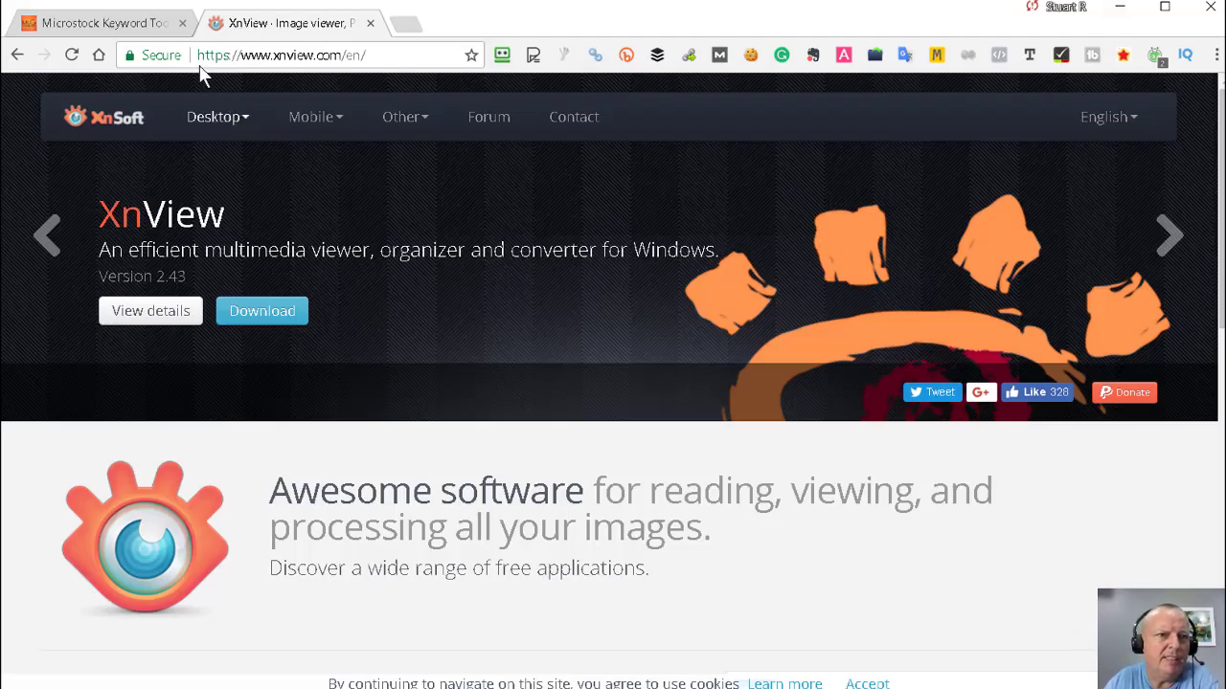
Show the Microstock Keyword Tool page, then return to the spa photos in Bridge
left_click(123, 38)
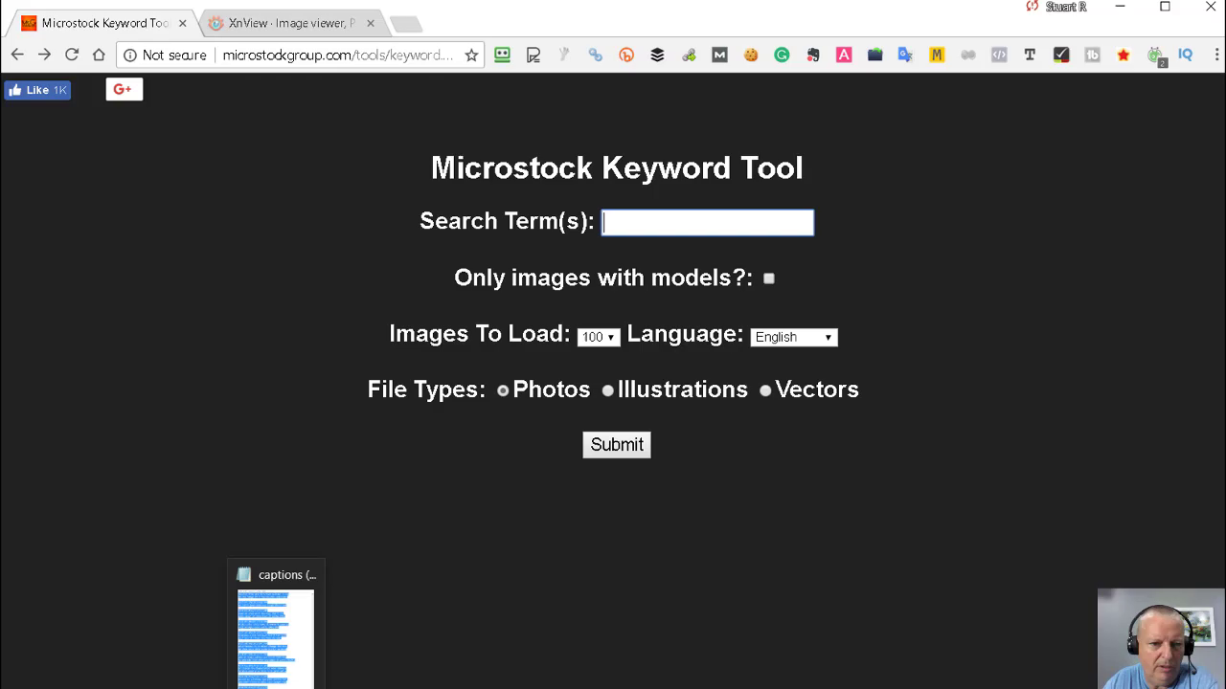
left_click(178, 632)
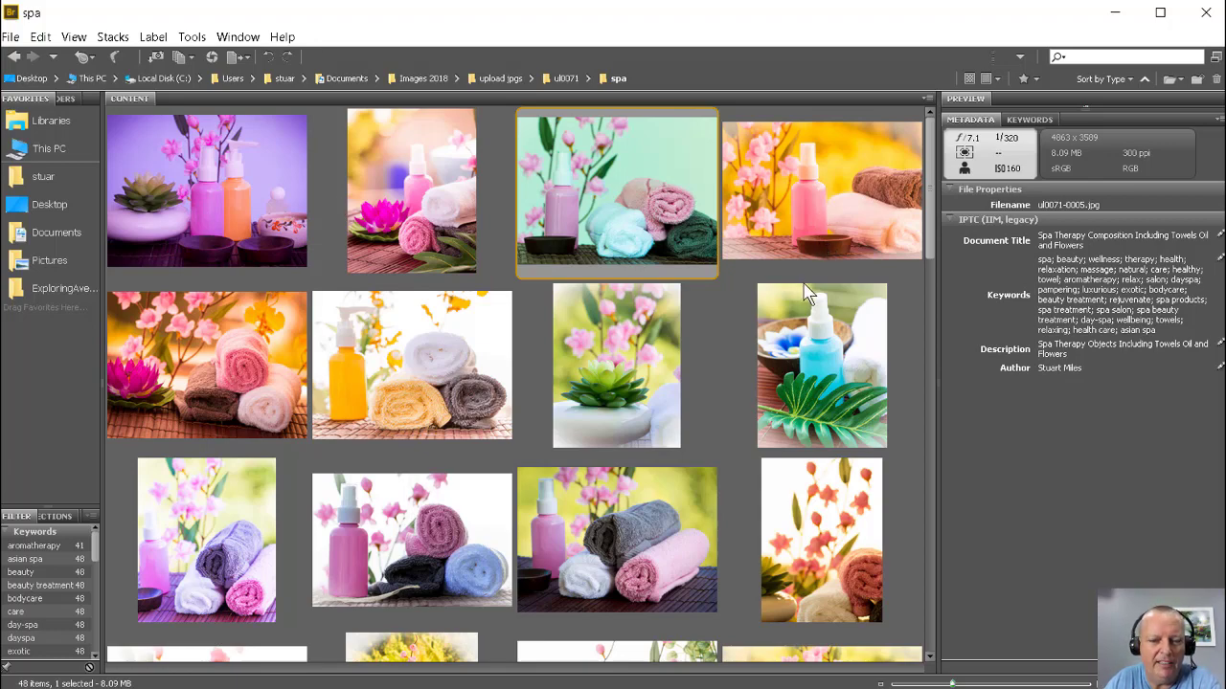
Scroll through the spa photo set in Bridge, then switch back to the keyword tool
scroll(807, 299, "down", 1)
scroll(795, 306, "up", 1)
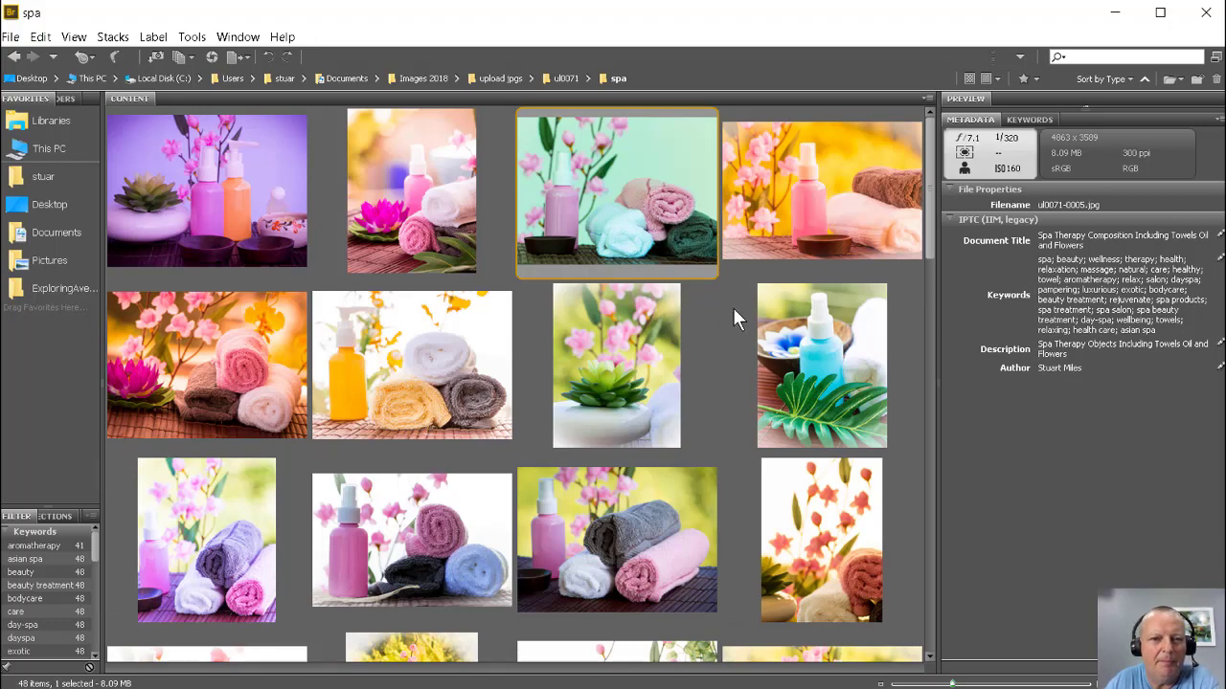
scroll(733, 307, "down", 1)
scroll(728, 317, "down", 1)
scroll(613, 387, "down", 2)
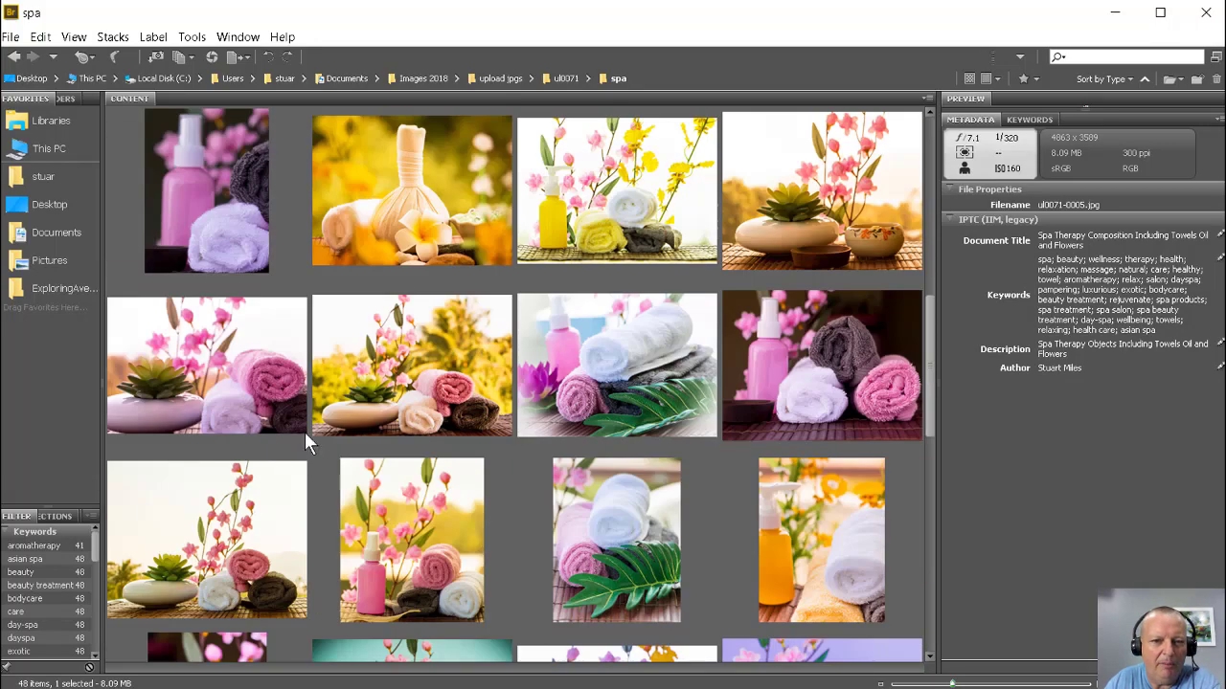
scroll(306, 438, "up", 3)
scroll(211, 293, "up", 1)
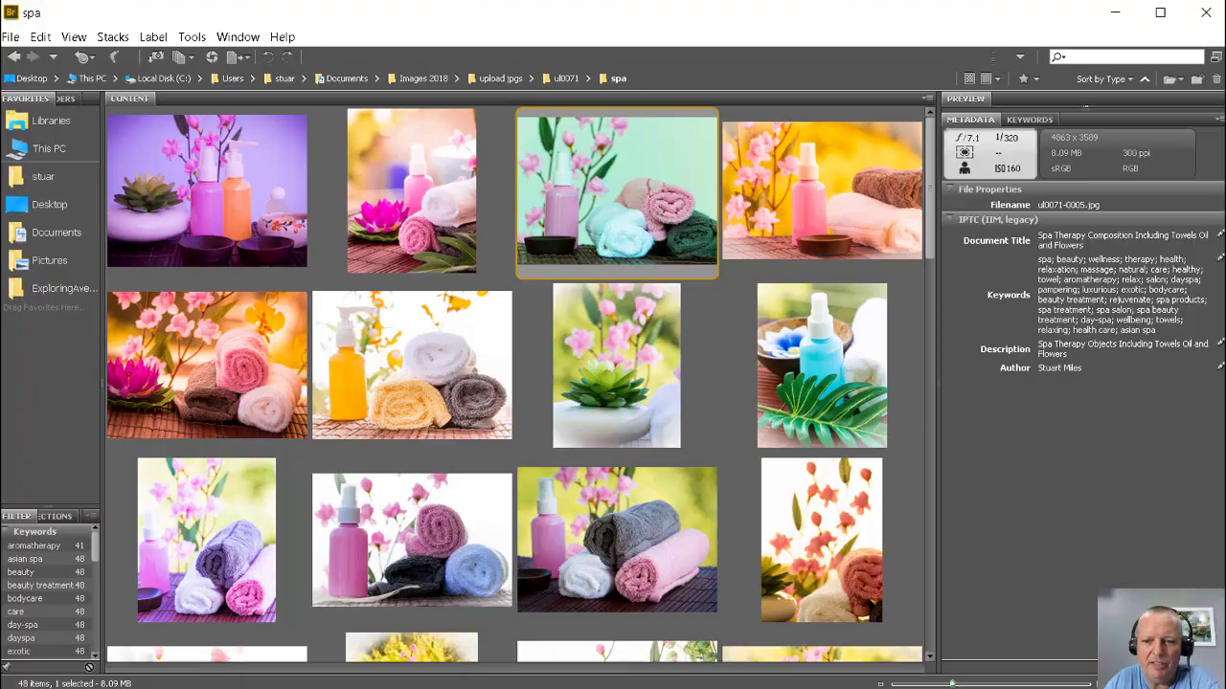
key("alt+Tab")
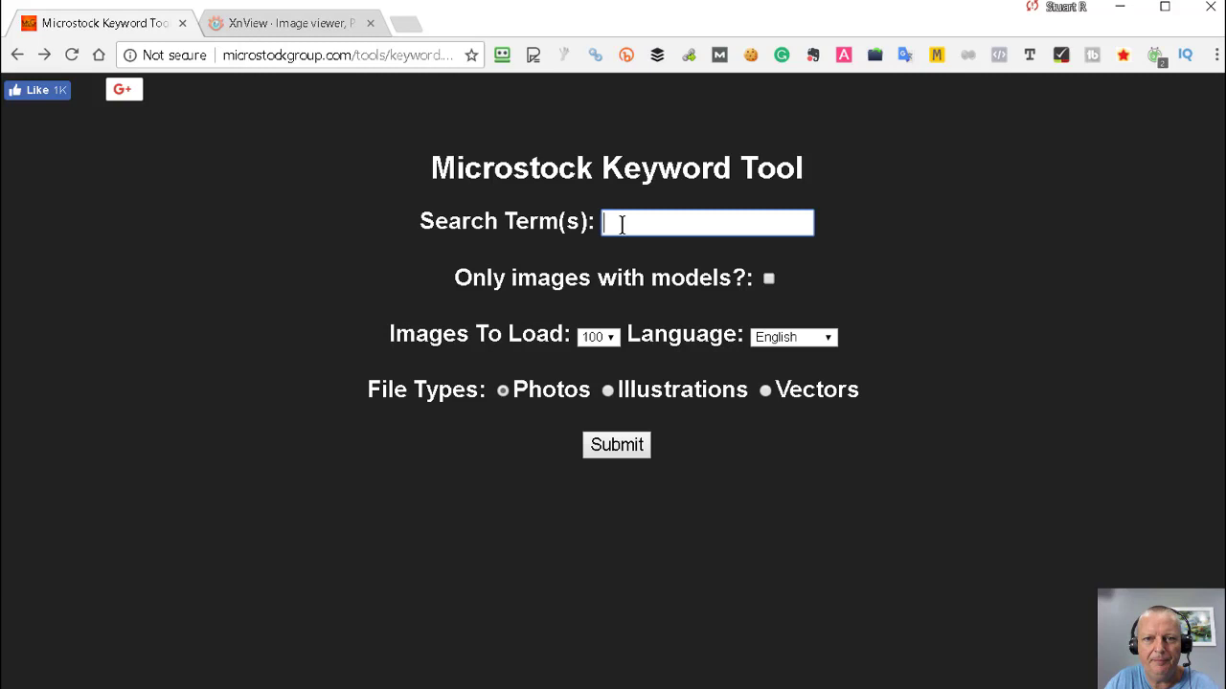
Search the Microstock Keyword Tool for 'spa' to list matching stock images
type("spa")
key("Return")
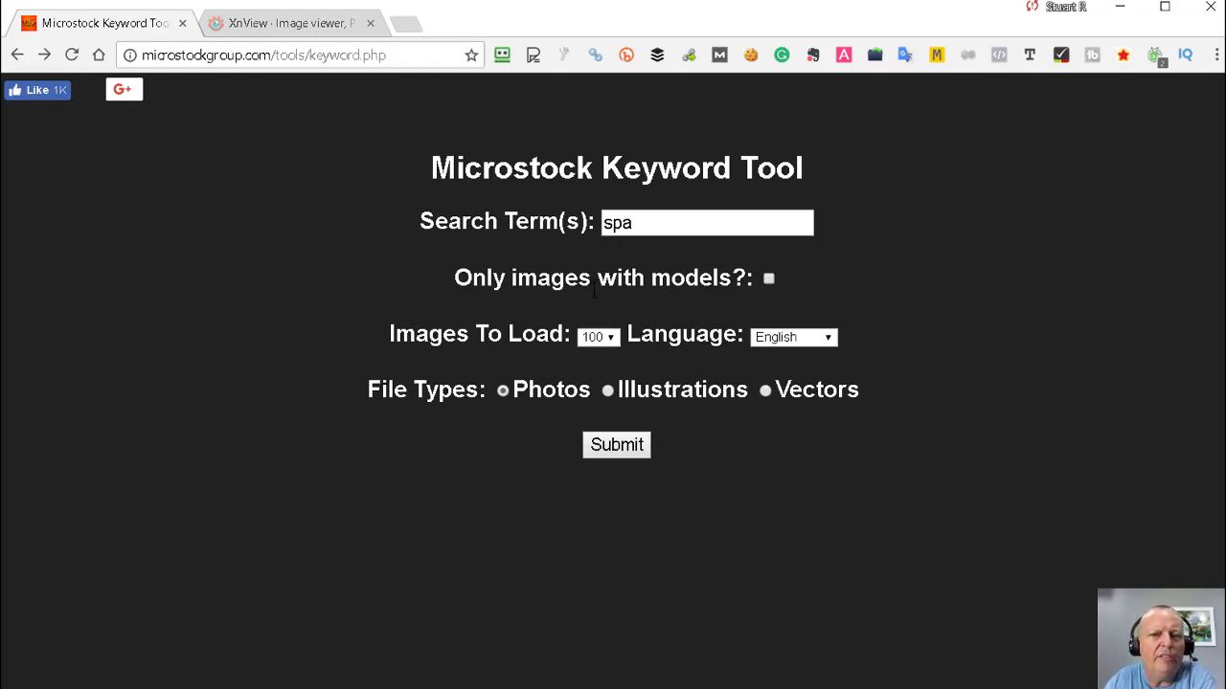
double_click(616, 222)
left_click(661, 227)
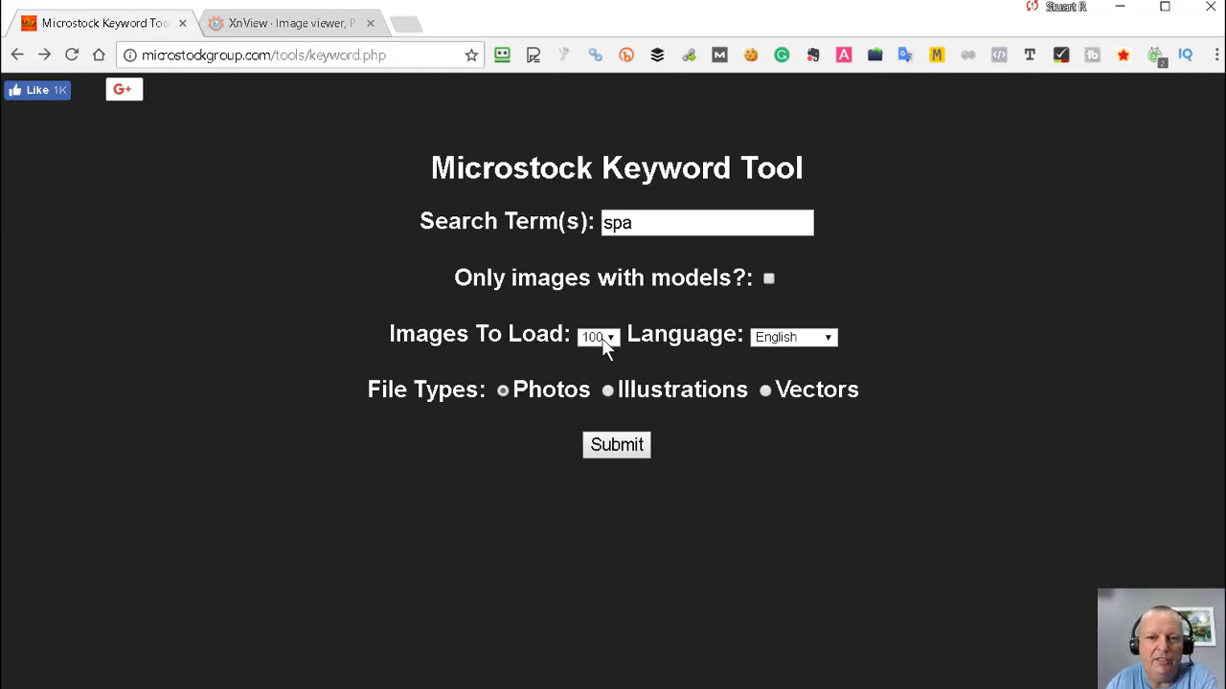
left_click(617, 454)
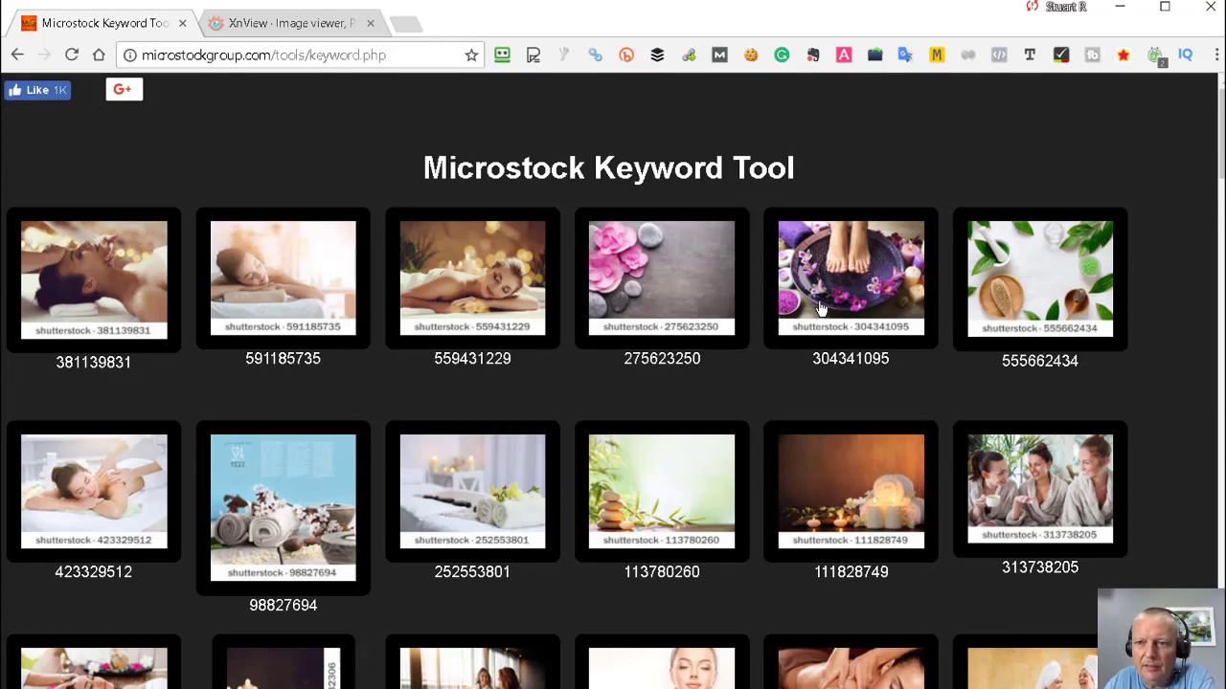
Mark images 555662434, 98827694, 252553801, 111828749, 57405427, 84741391 and 562200457 as similar
scroll(821, 308, "down", 1)
left_click(1045, 174)
scroll(943, 251, "down", 1)
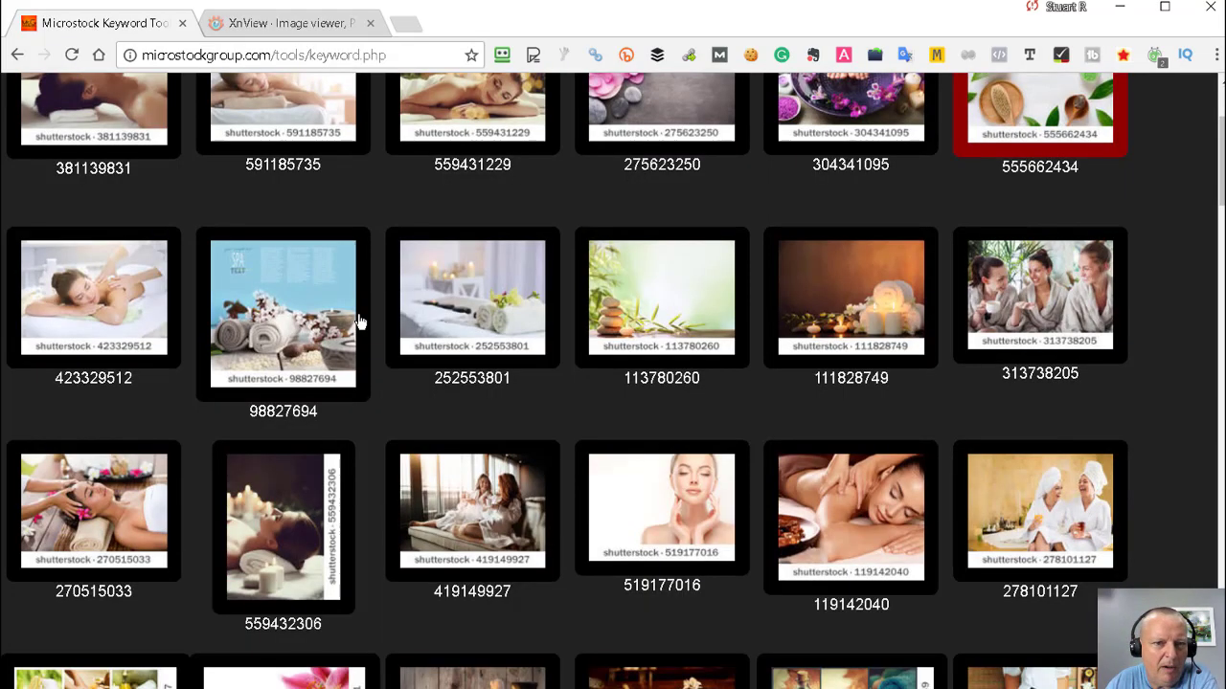
left_click(359, 322)
left_click(448, 314)
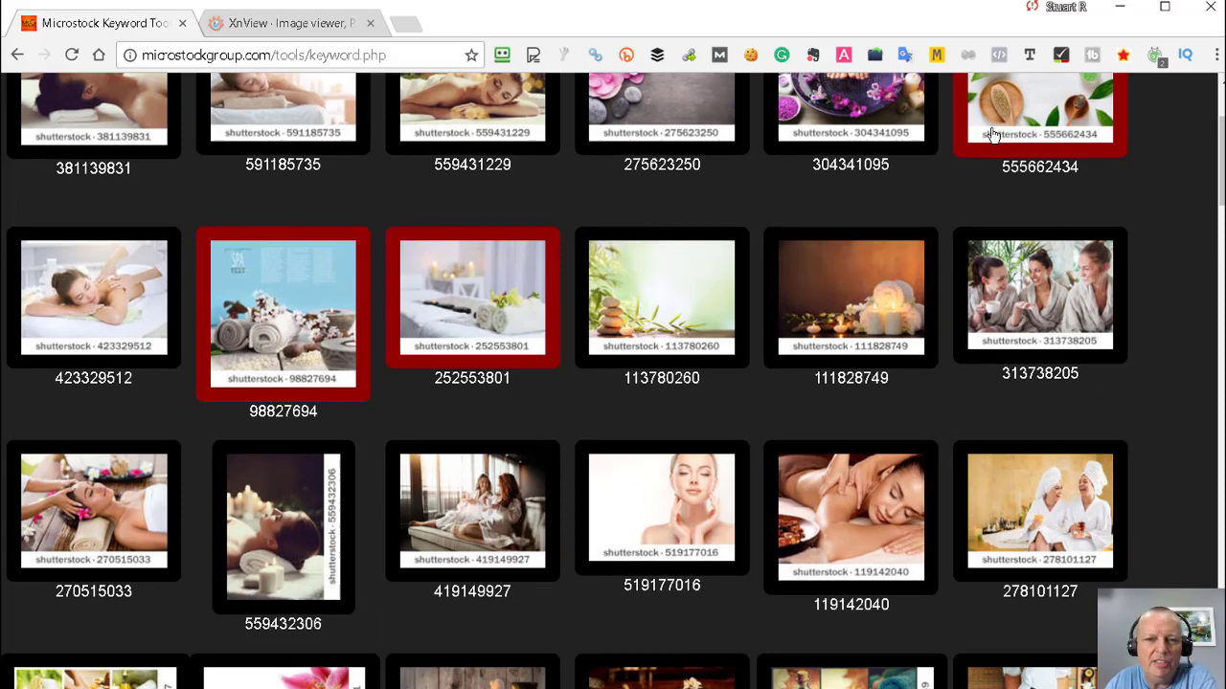
scroll(530, 308, "down", 1)
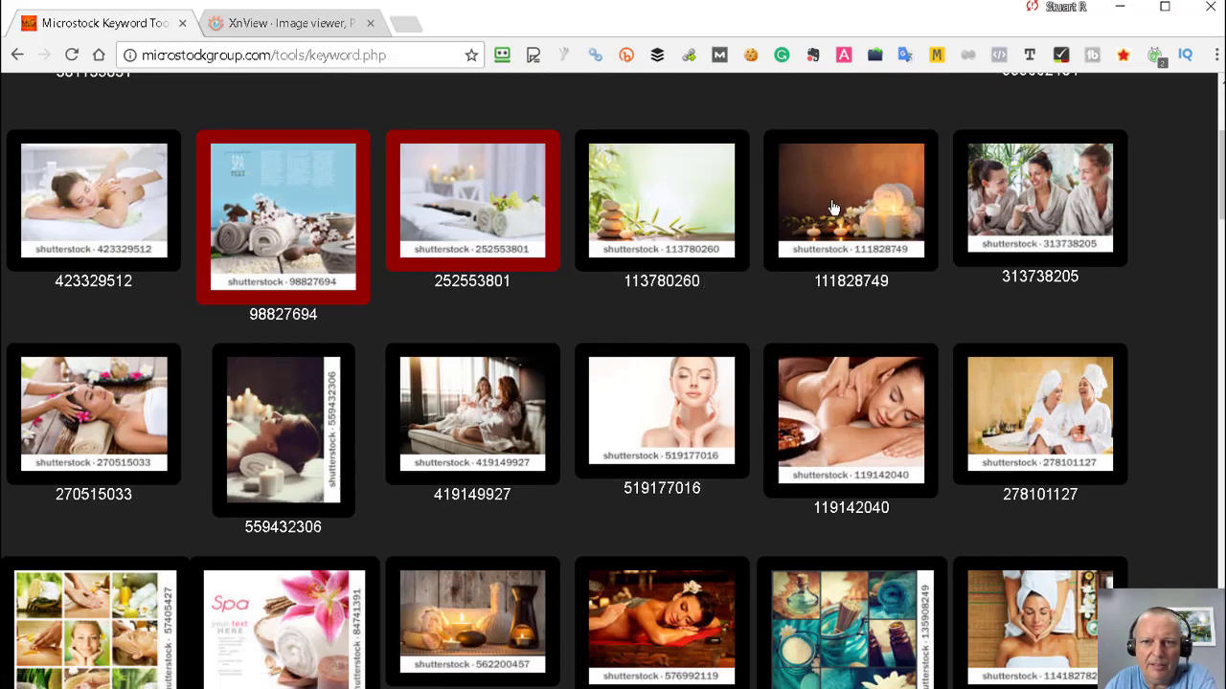
left_click(859, 262)
scroll(859, 264, "down", 1)
scroll(859, 264, "down", 1)
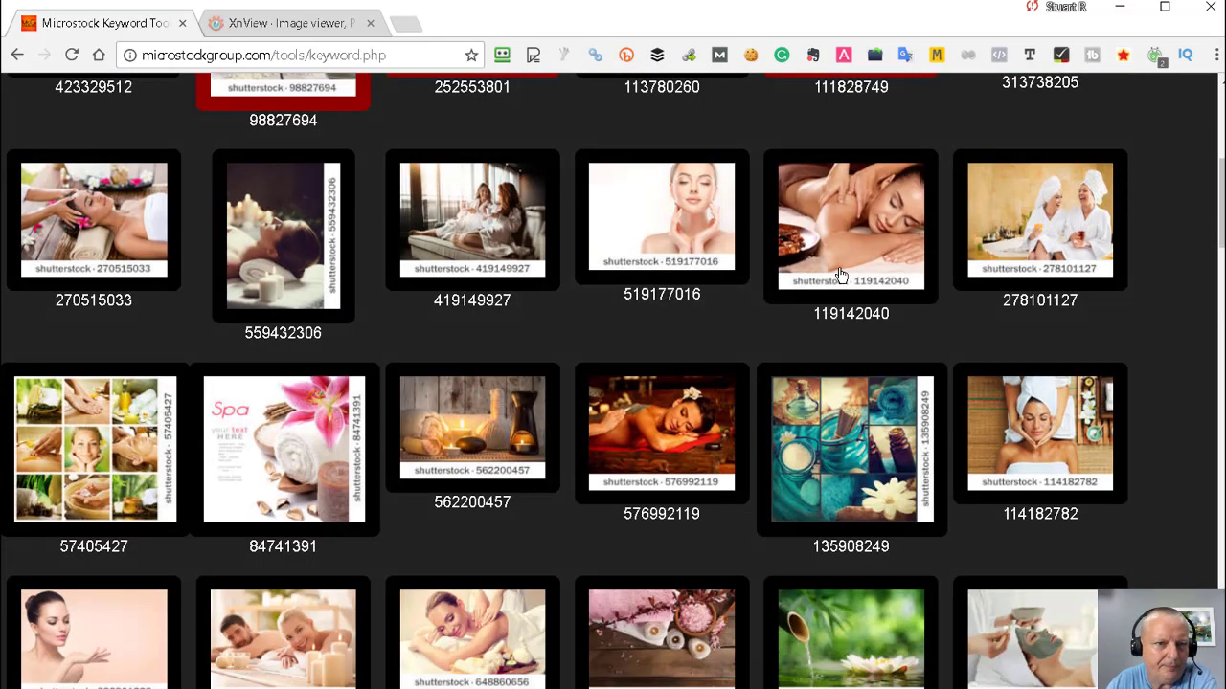
scroll(859, 264, "down", 1)
left_click(252, 359)
left_click(116, 350)
scroll(287, 378, "down", 1)
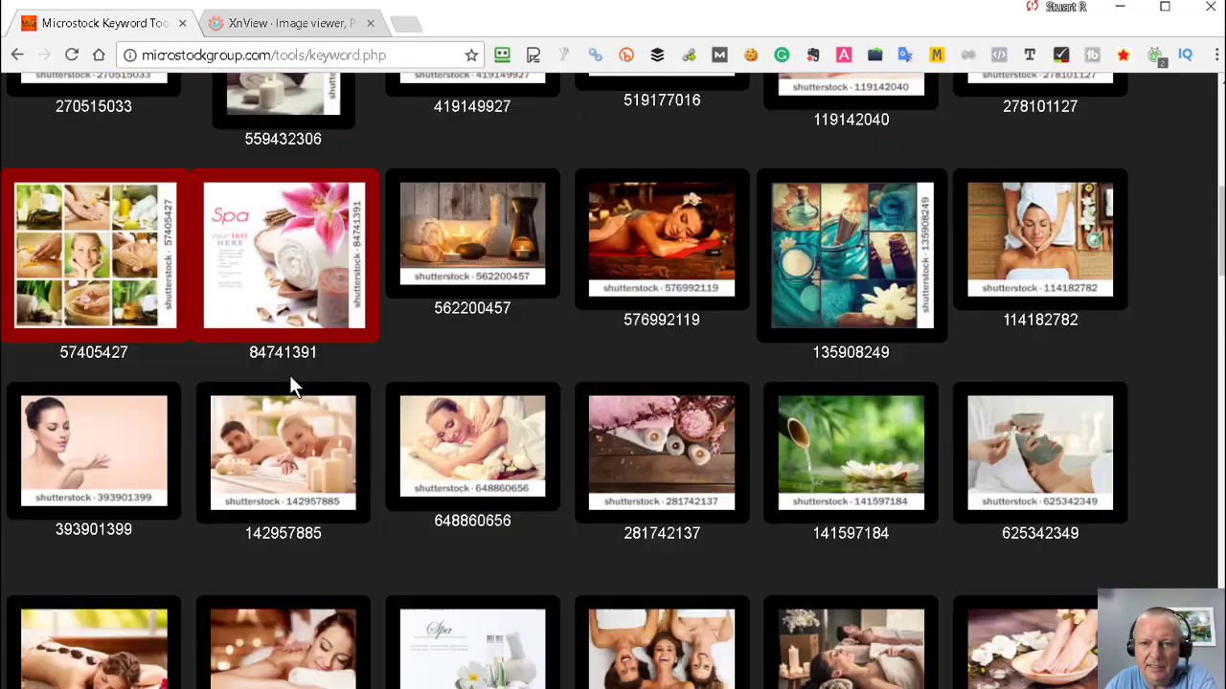
left_click(457, 261)
Mark images 135908249, 281742137, 112332617, 628437443, 119165320, 133587734 and 132392858 as similar
left_click(837, 261)
scroll(837, 263, "down", 1)
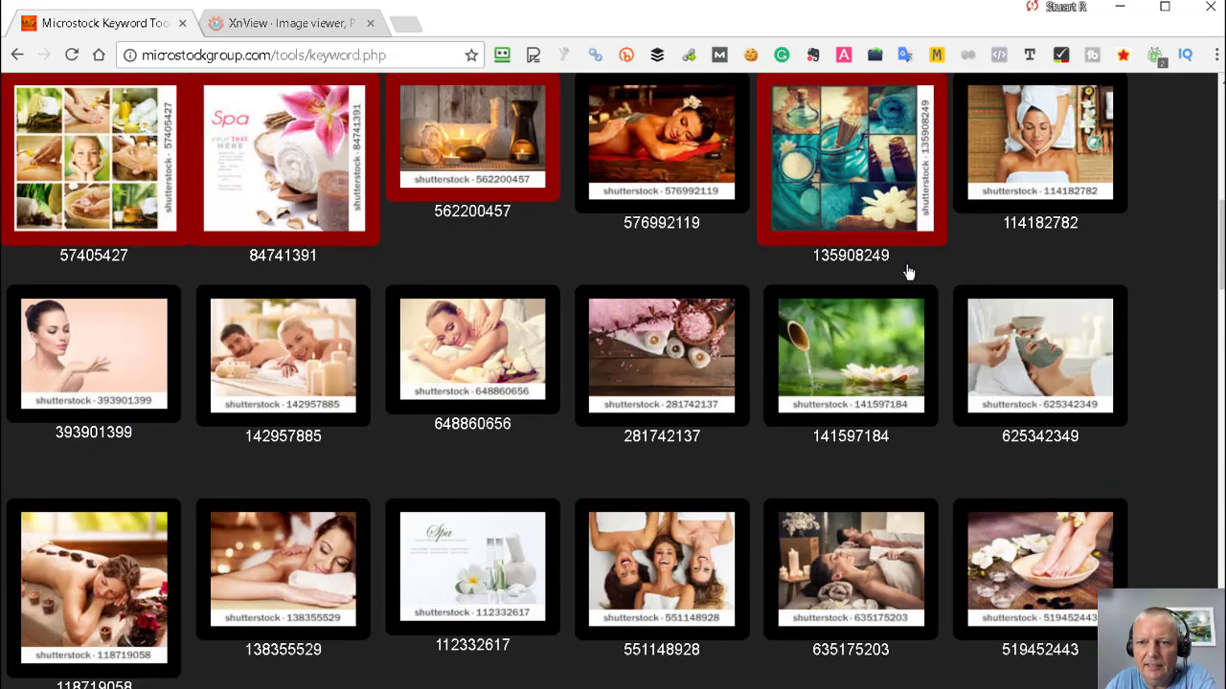
scroll(909, 276, "down", 1)
left_click(639, 274)
scroll(640, 274, "down", 1)
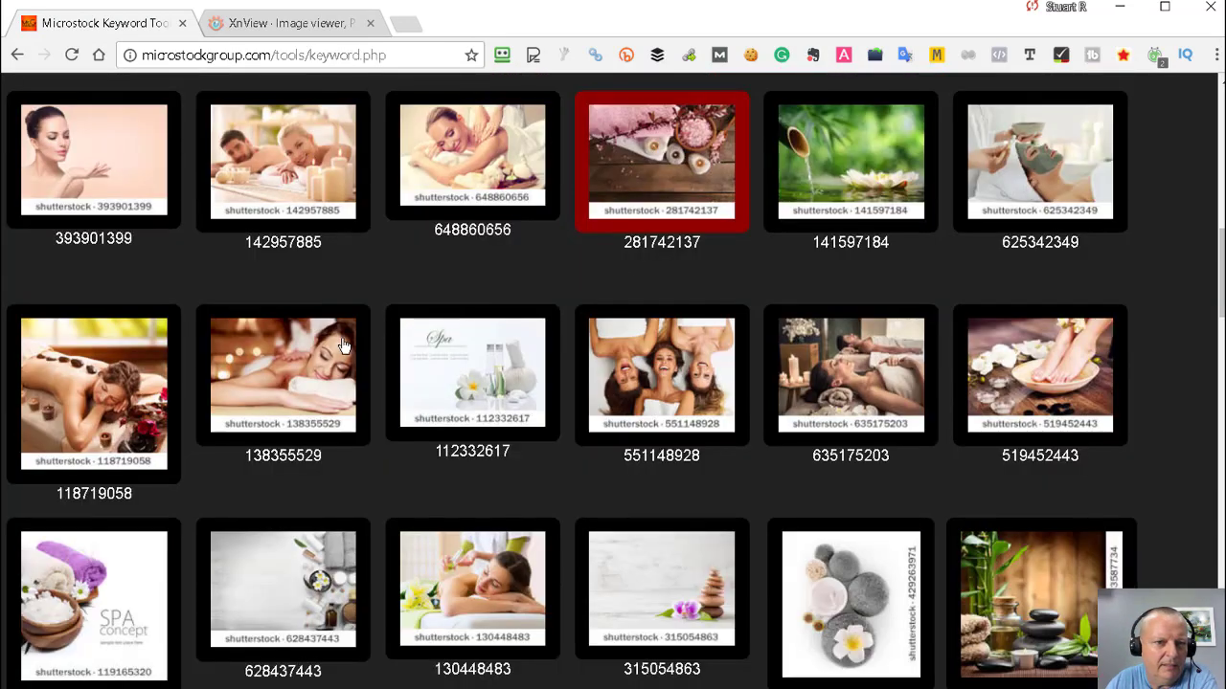
scroll(331, 396, "down", 1)
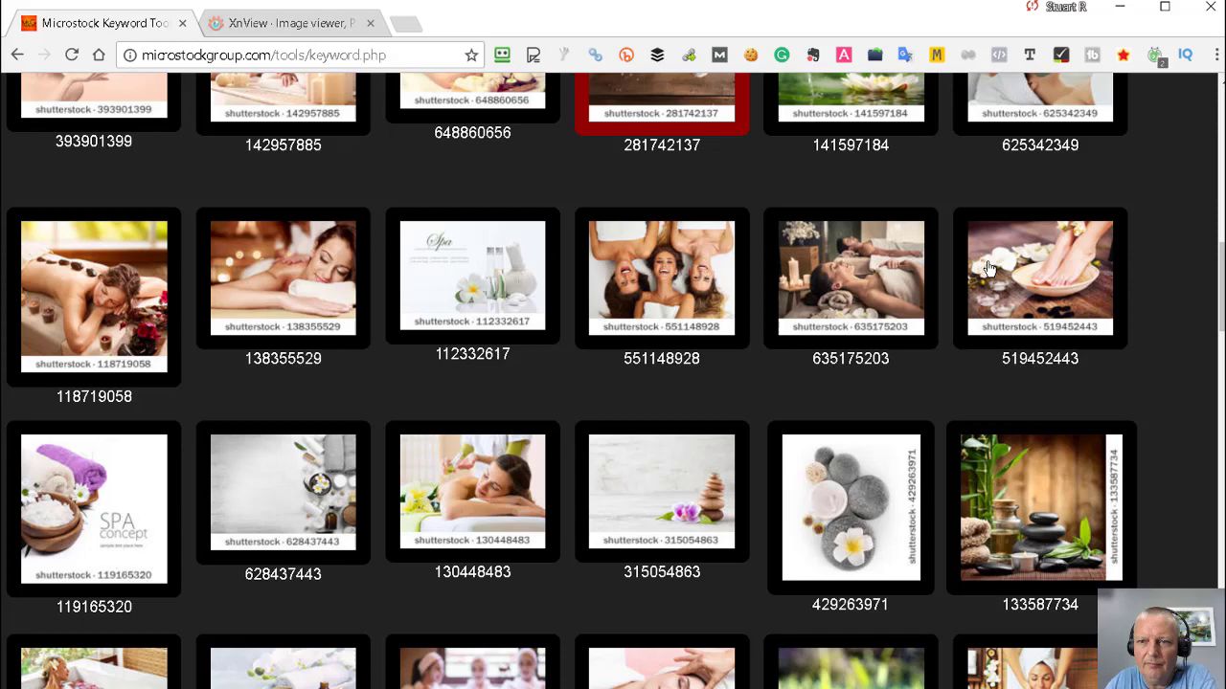
left_click(461, 272)
scroll(462, 272, "down", 1)
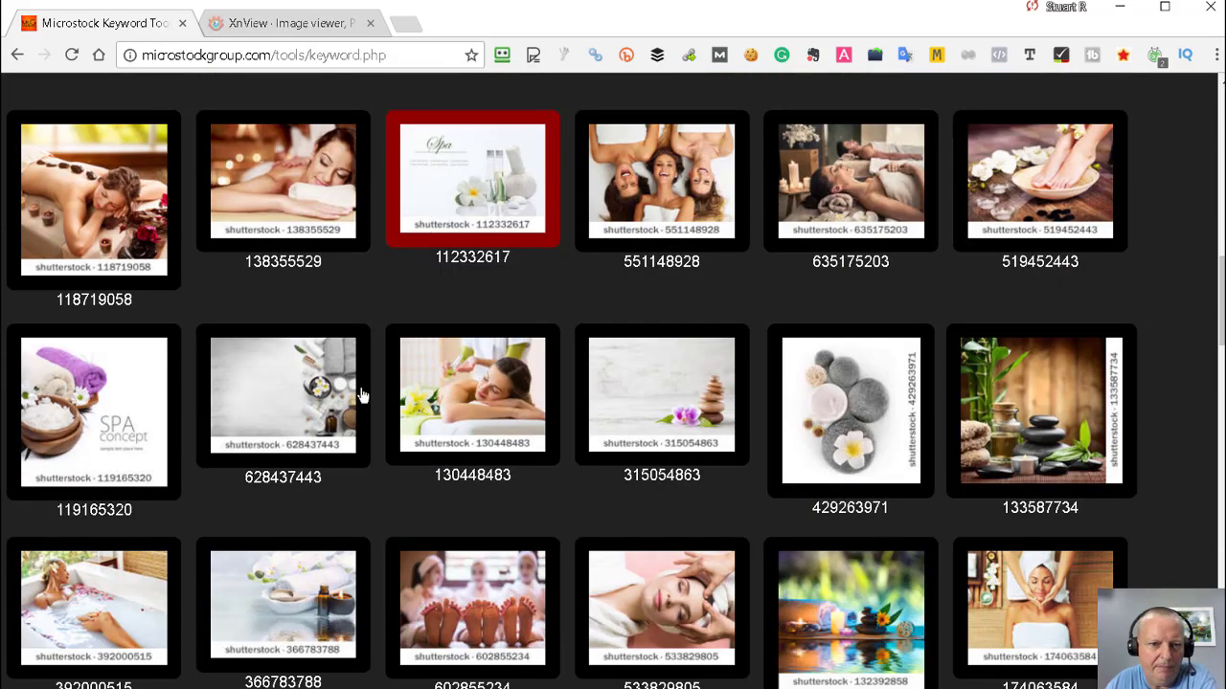
left_click(303, 393)
scroll(302, 392, "down", 1)
left_click(105, 324)
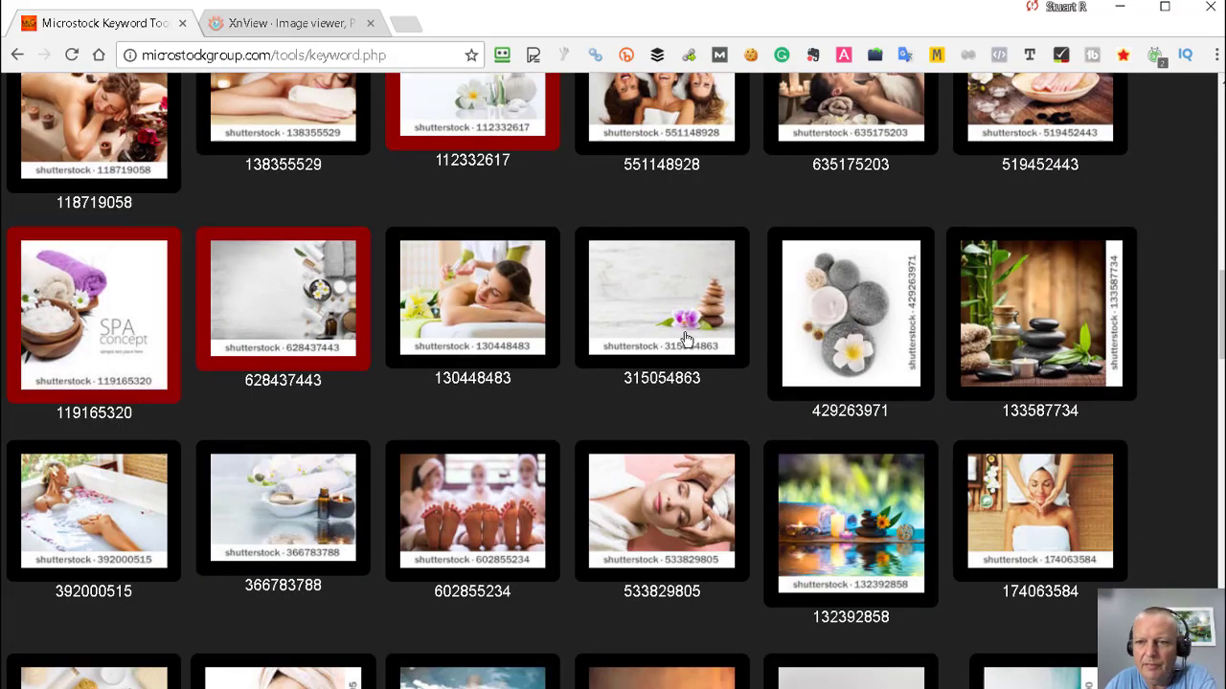
scroll(686, 335, "down", 1)
left_click(1018, 203)
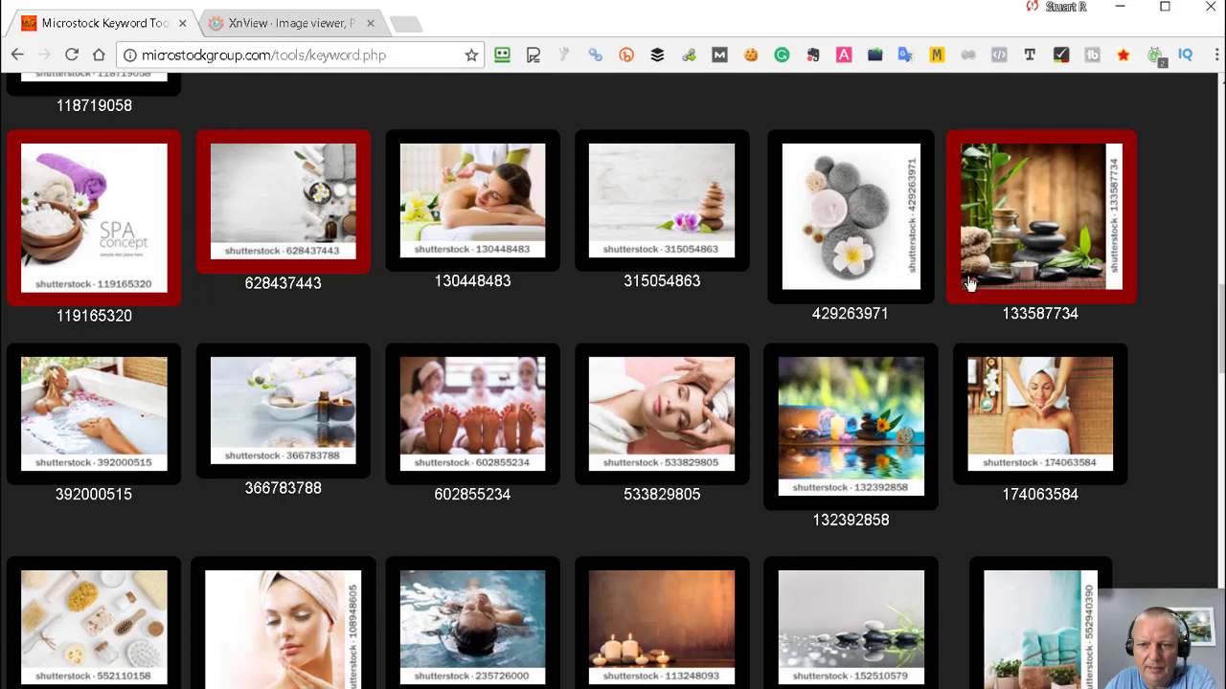
left_click(833, 418)
scroll(833, 419, "down", 1)
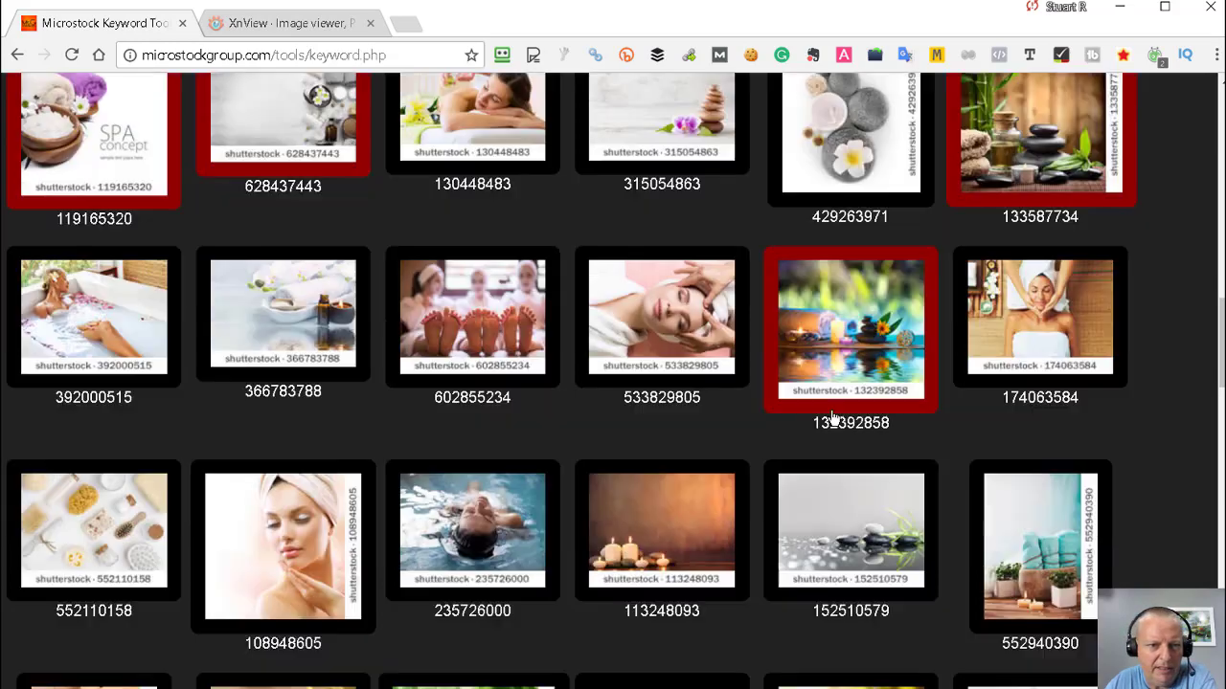
Mark images 366783788, 552110158, 552940390, 363463886 and 50774893 as similar, then submit the selection
left_click(282, 327)
scroll(282, 327, "down", 1)
left_click(108, 411)
scroll(487, 446, "down", 2)
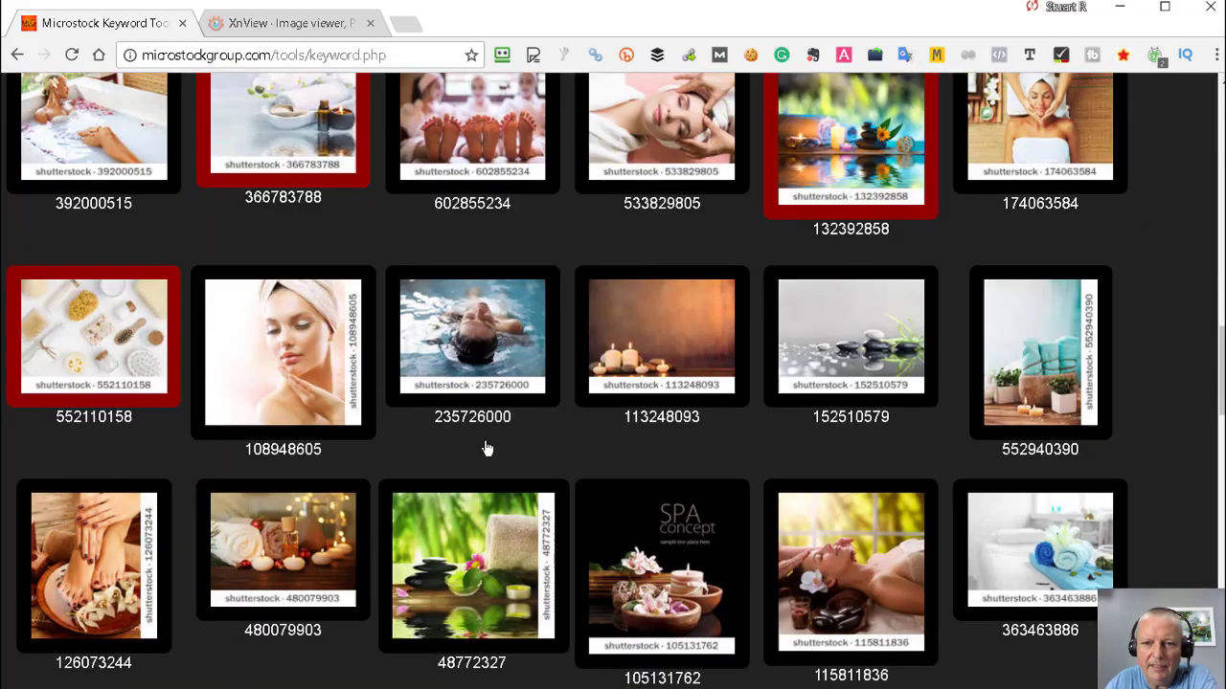
scroll(922, 273, "down", 1)
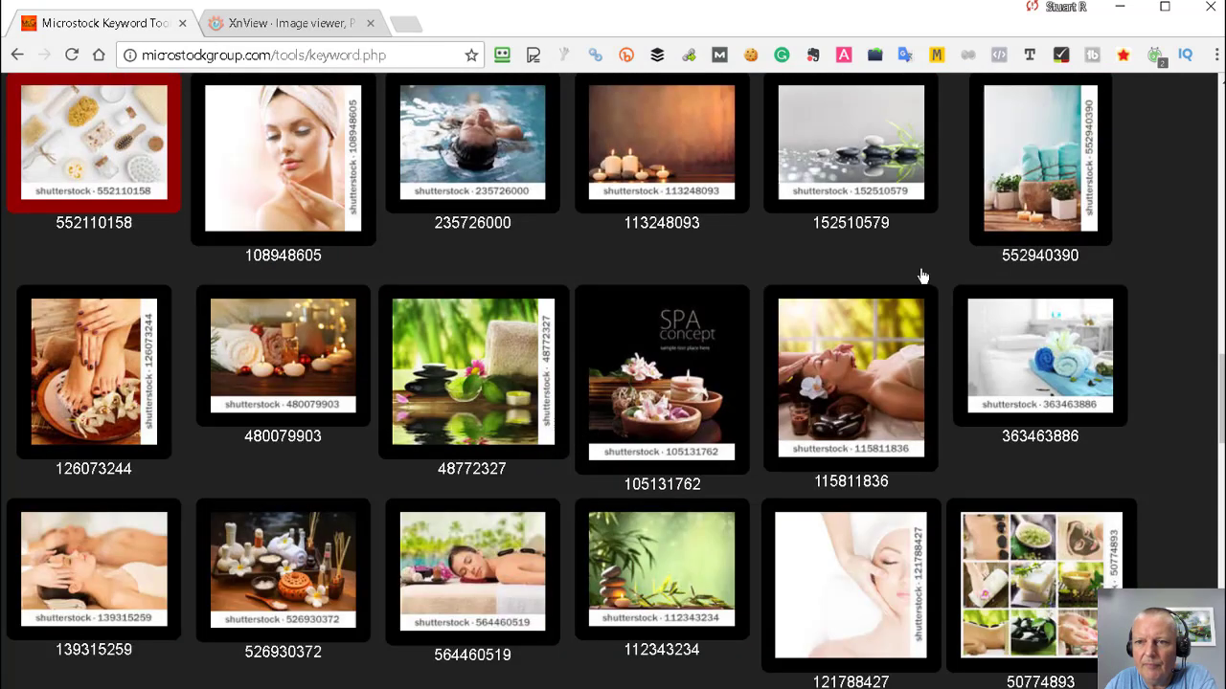
left_click(1038, 165)
scroll(1048, 216, "down", 1)
left_click(1043, 255)
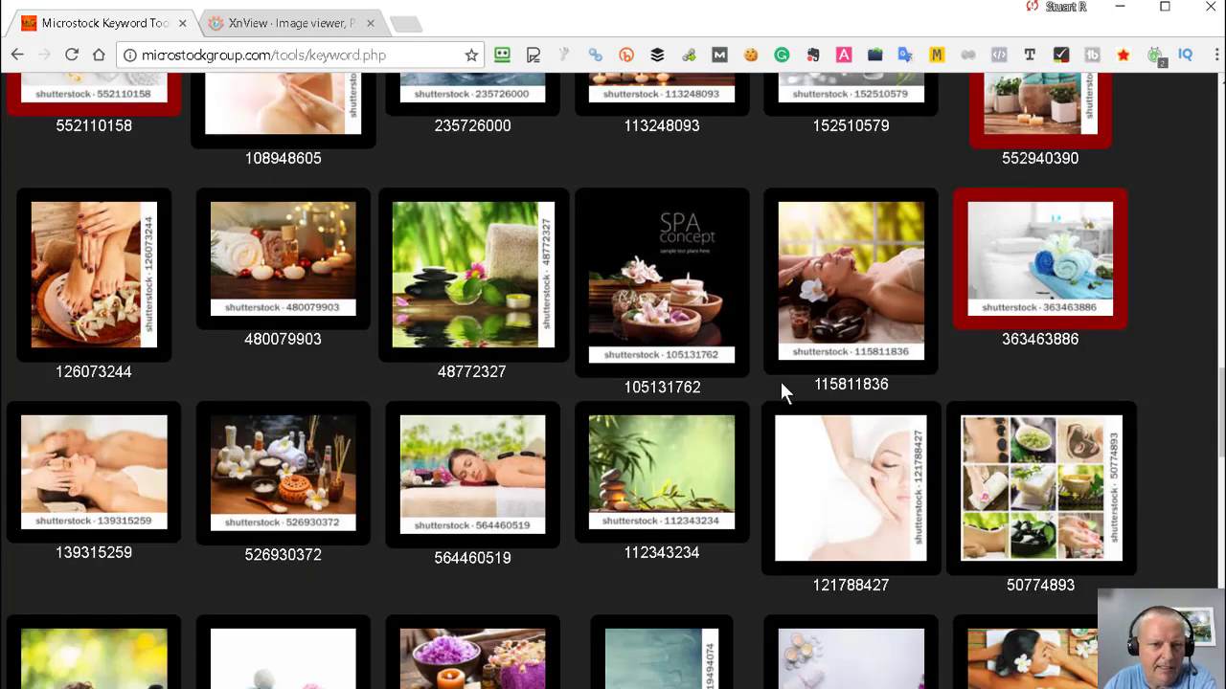
scroll(780, 410, "down", 1)
left_click(1003, 378)
scroll(695, 450, "down", 10)
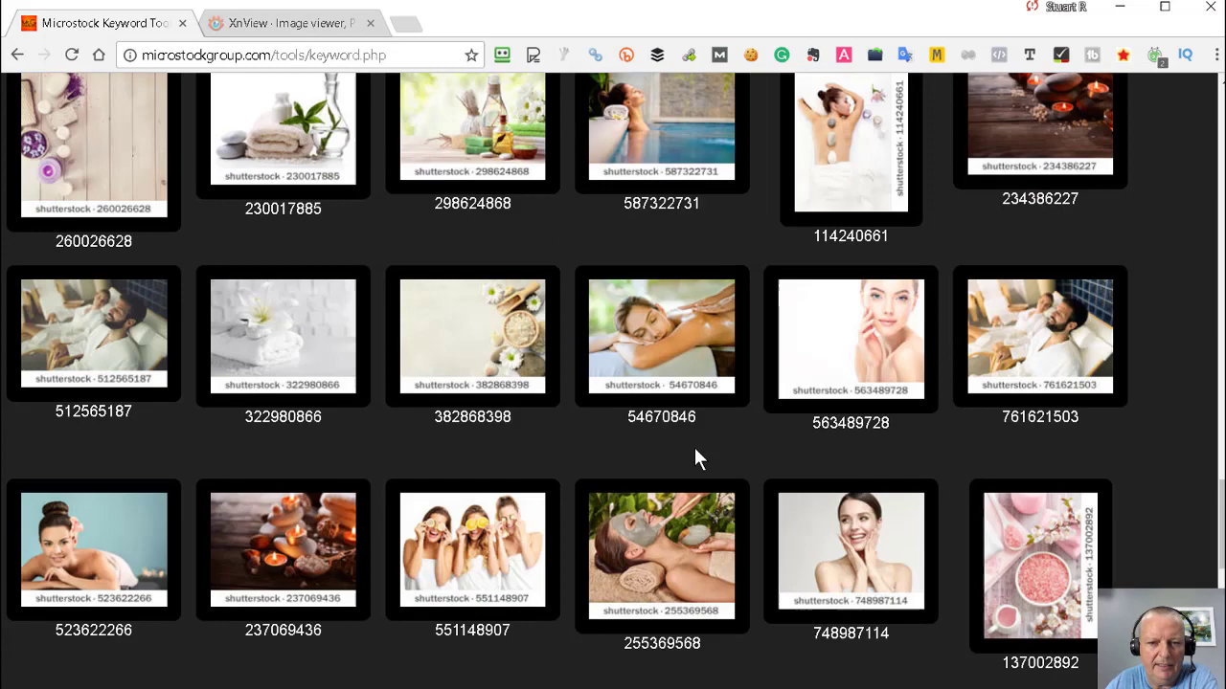
scroll(689, 452, "down", 6)
scroll(686, 455, "down", 2)
left_click(580, 383)
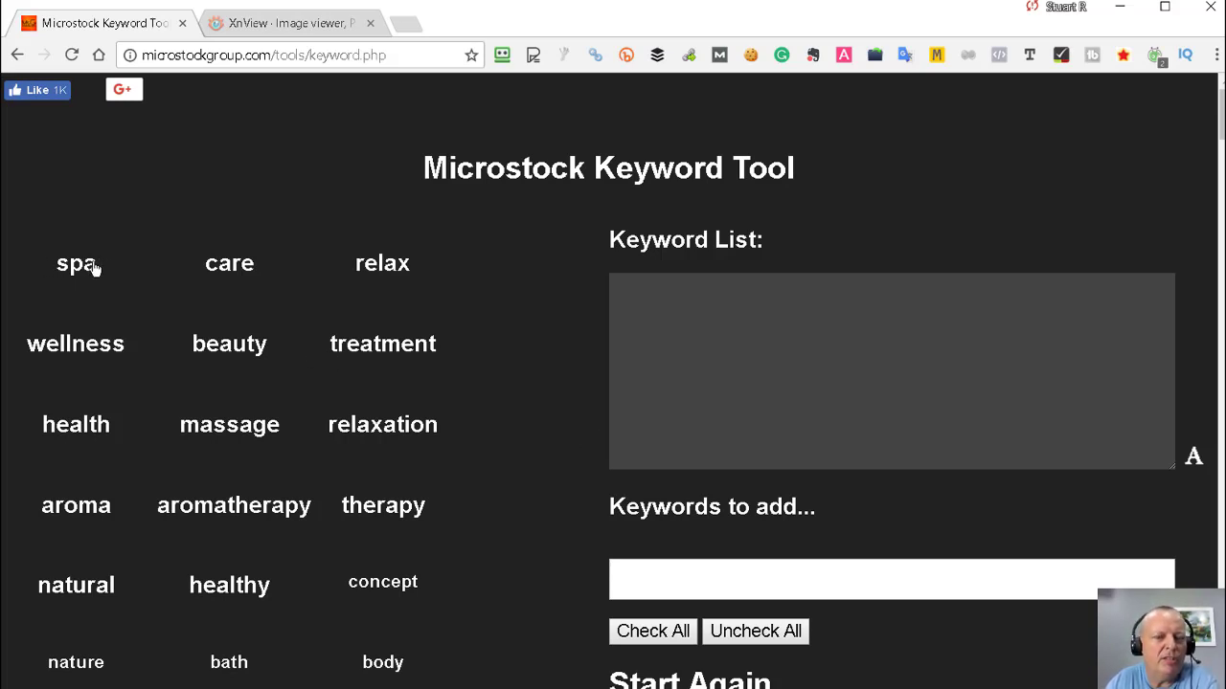
Add spa to the keyword list, briefly checking the photos in Bridge
scroll(282, 337, "down", 1)
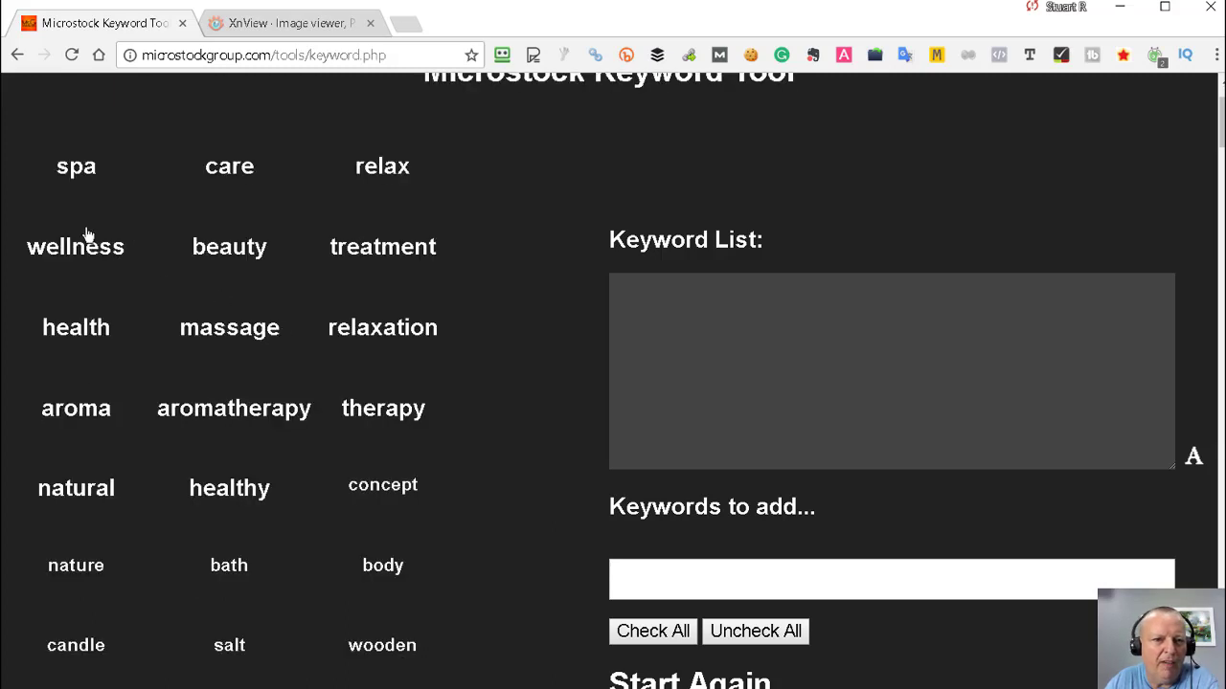
left_click(73, 171)
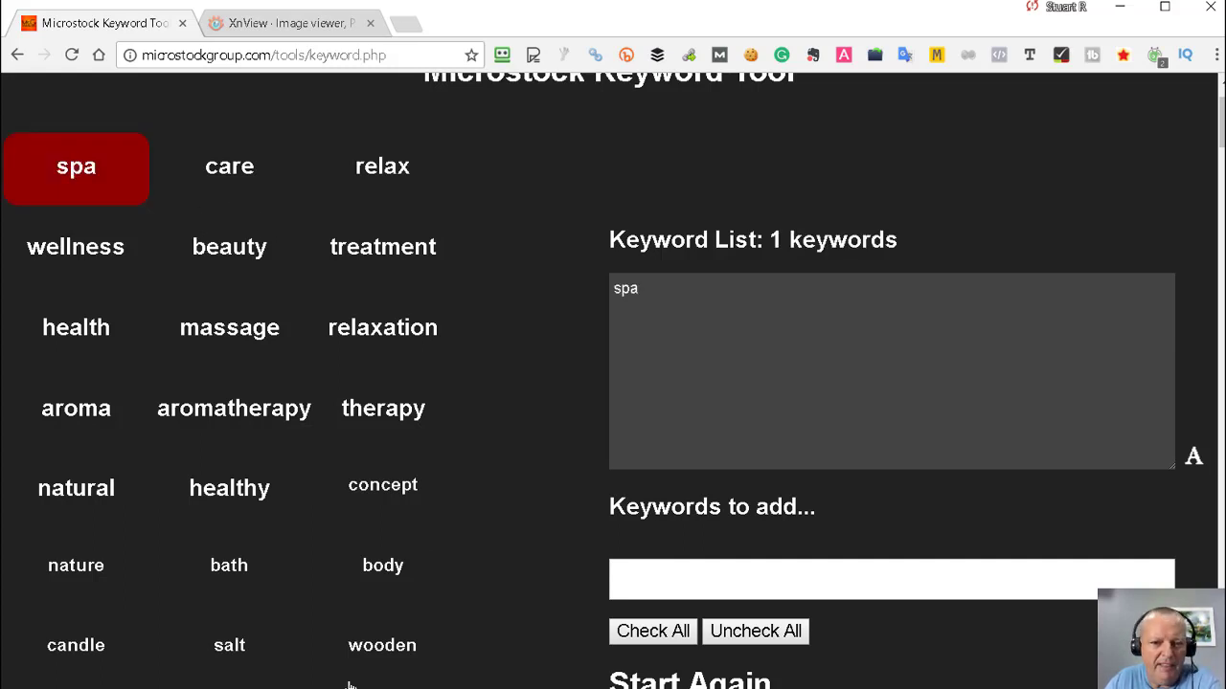
key("alt+Tab")
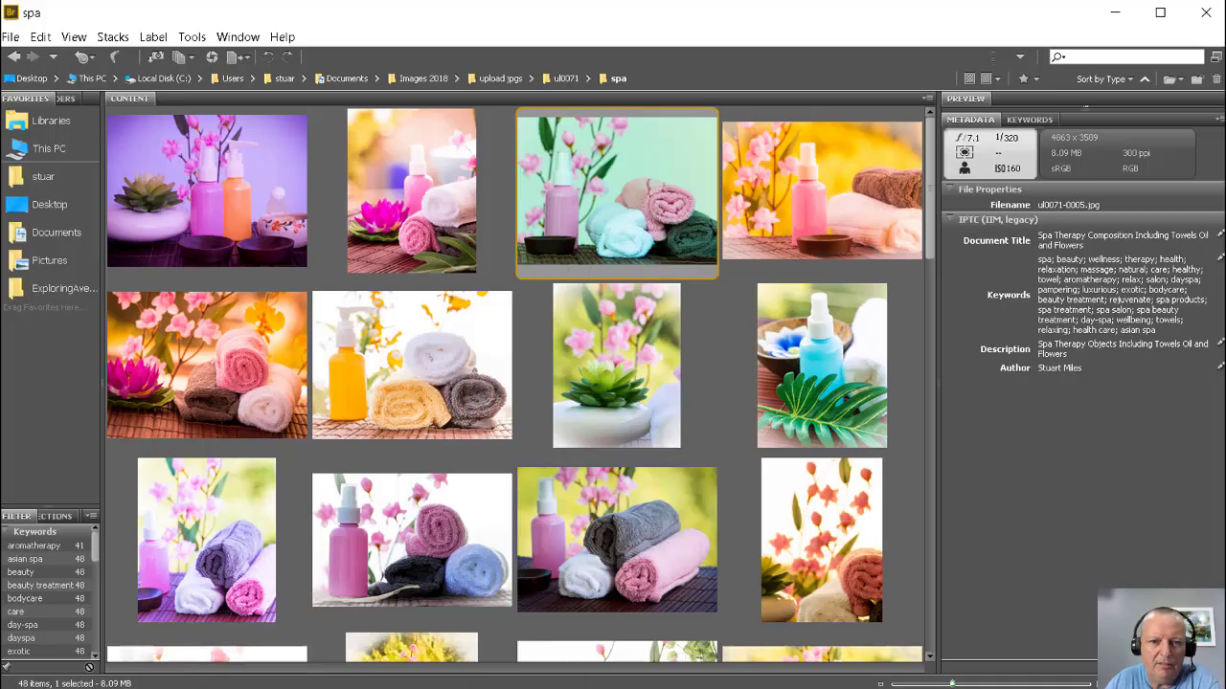
key("alt+Tab")
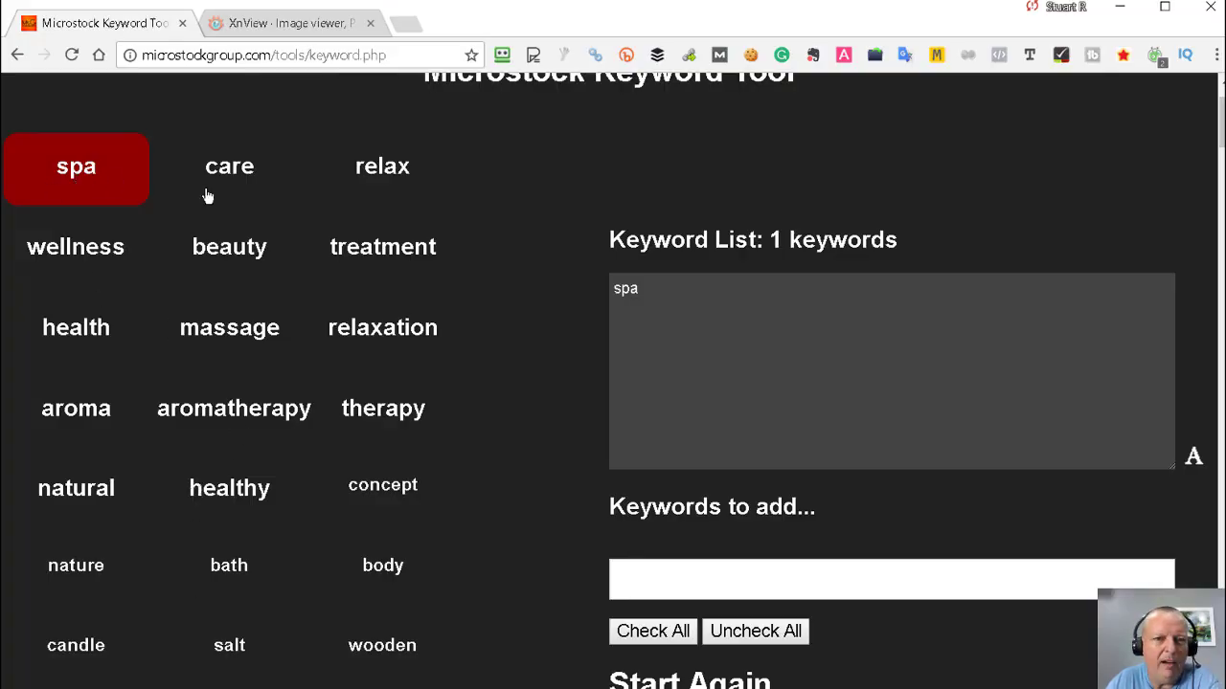
Add wellness, treatment, health, relaxation, therapy, healthy and natural to the keyword list
left_click(82, 261)
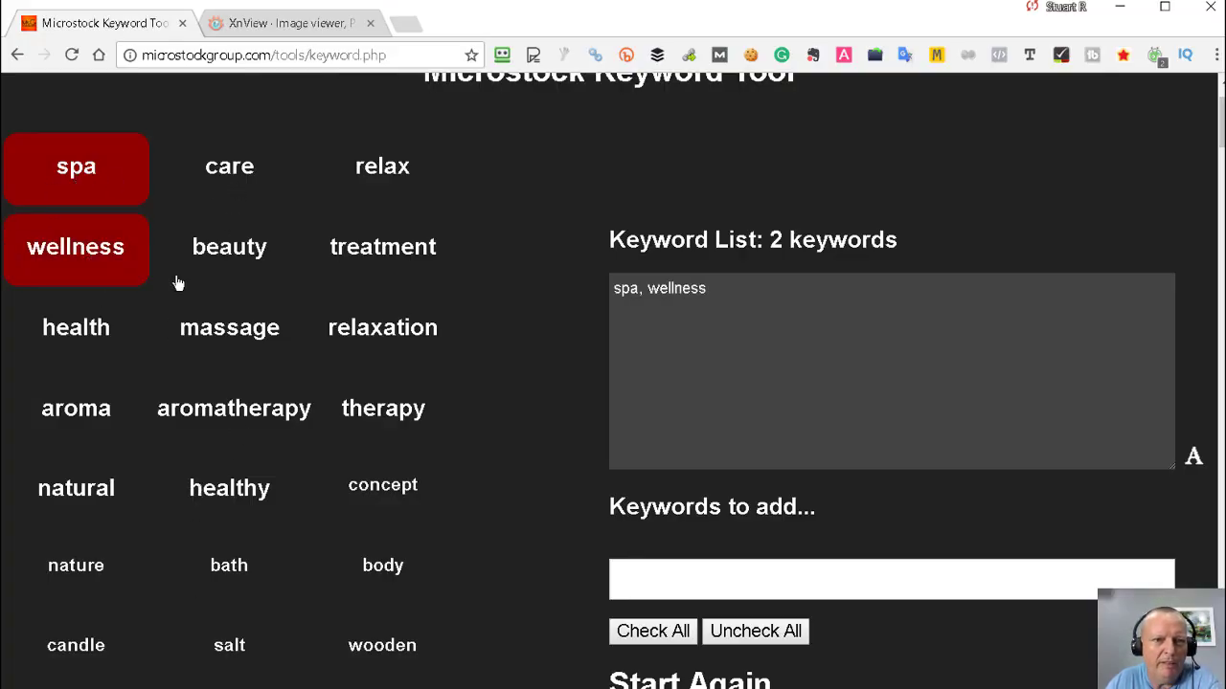
left_click(371, 252)
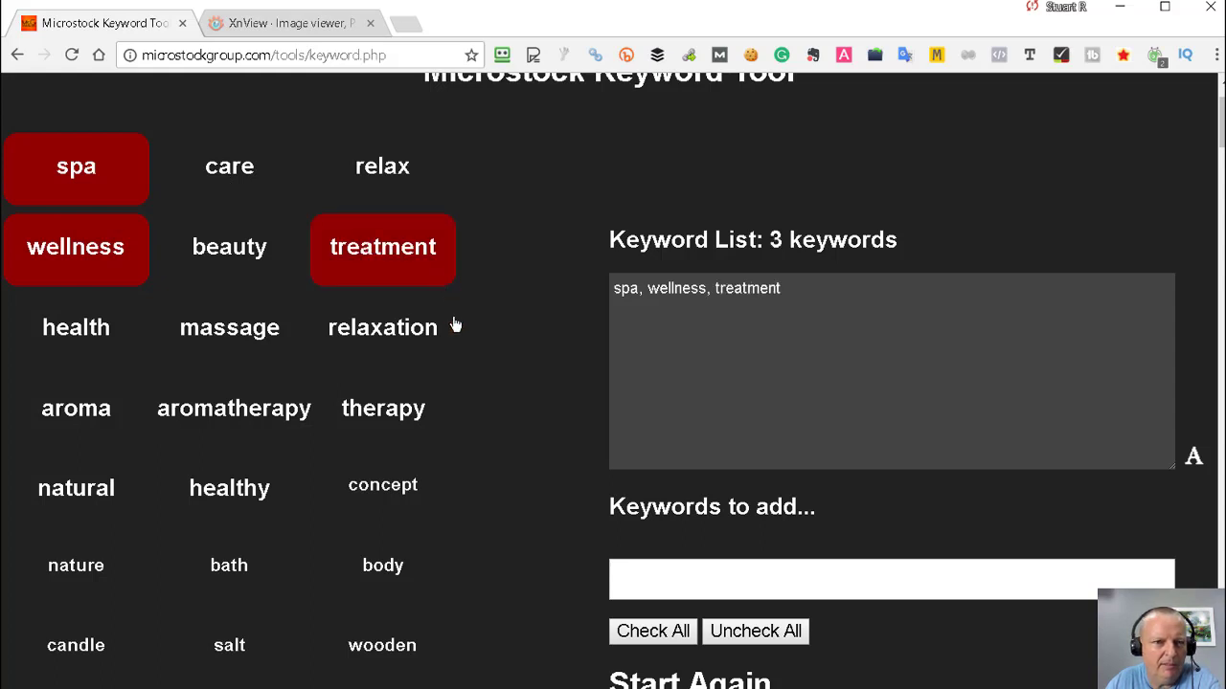
left_click(43, 330)
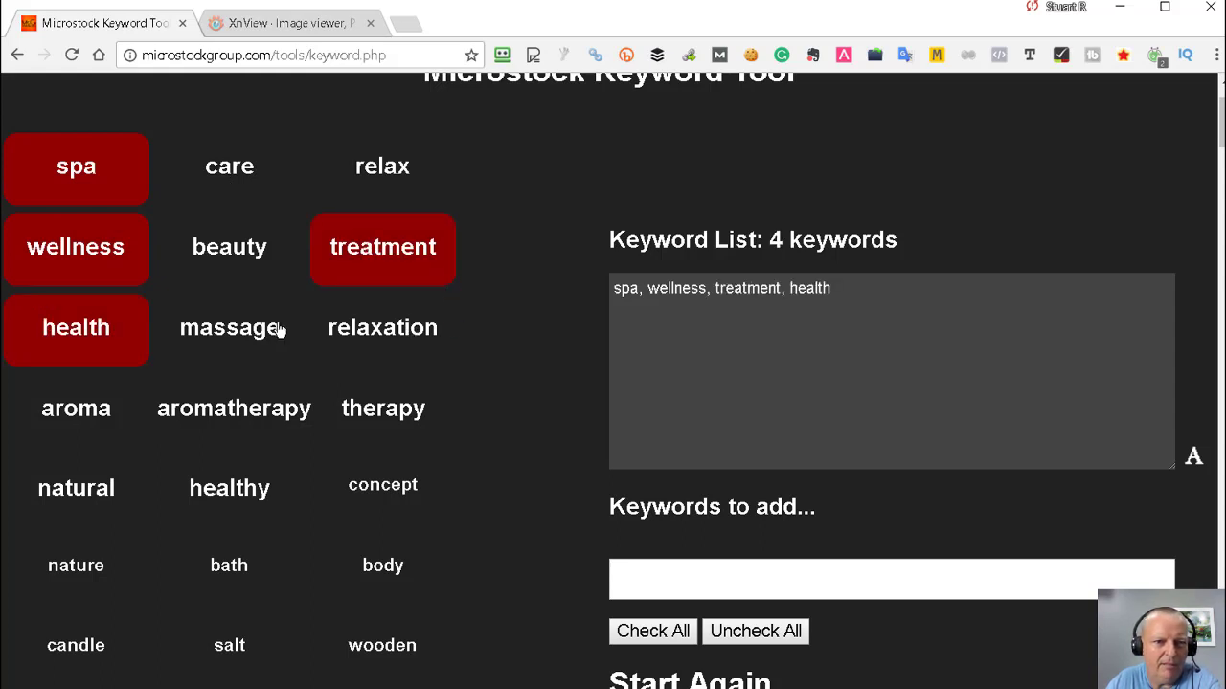
left_click(347, 327)
left_click(424, 416)
scroll(466, 347, "down", 1)
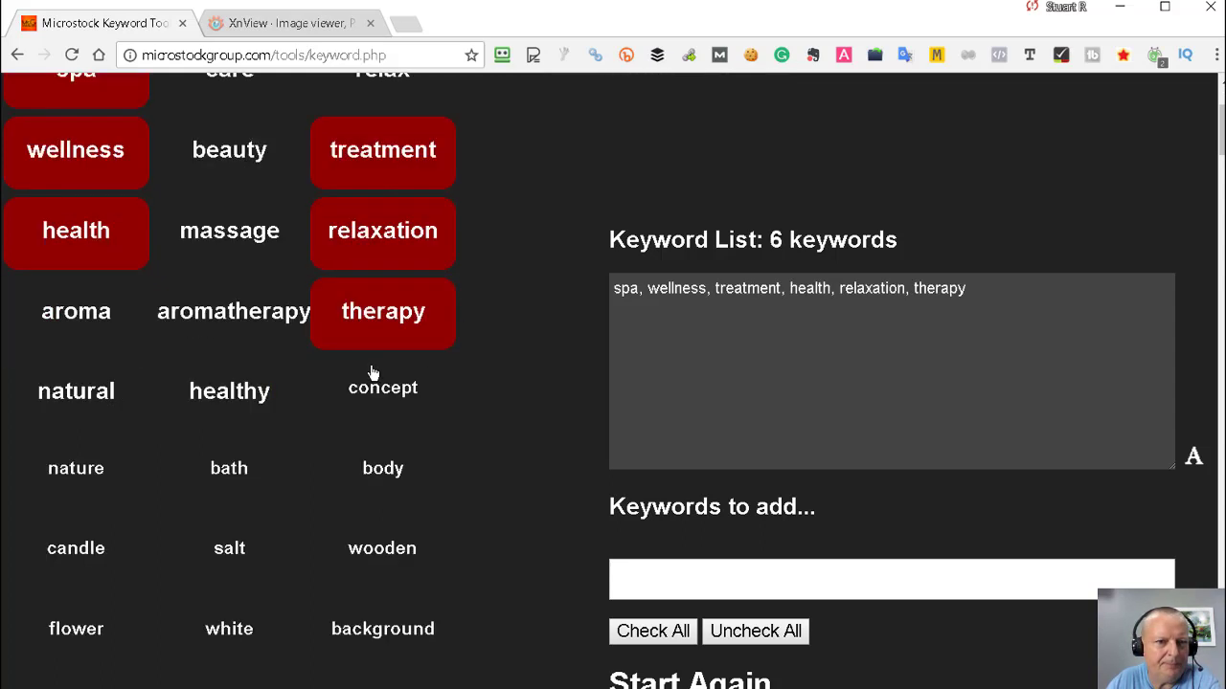
left_click(236, 402)
left_click(93, 402)
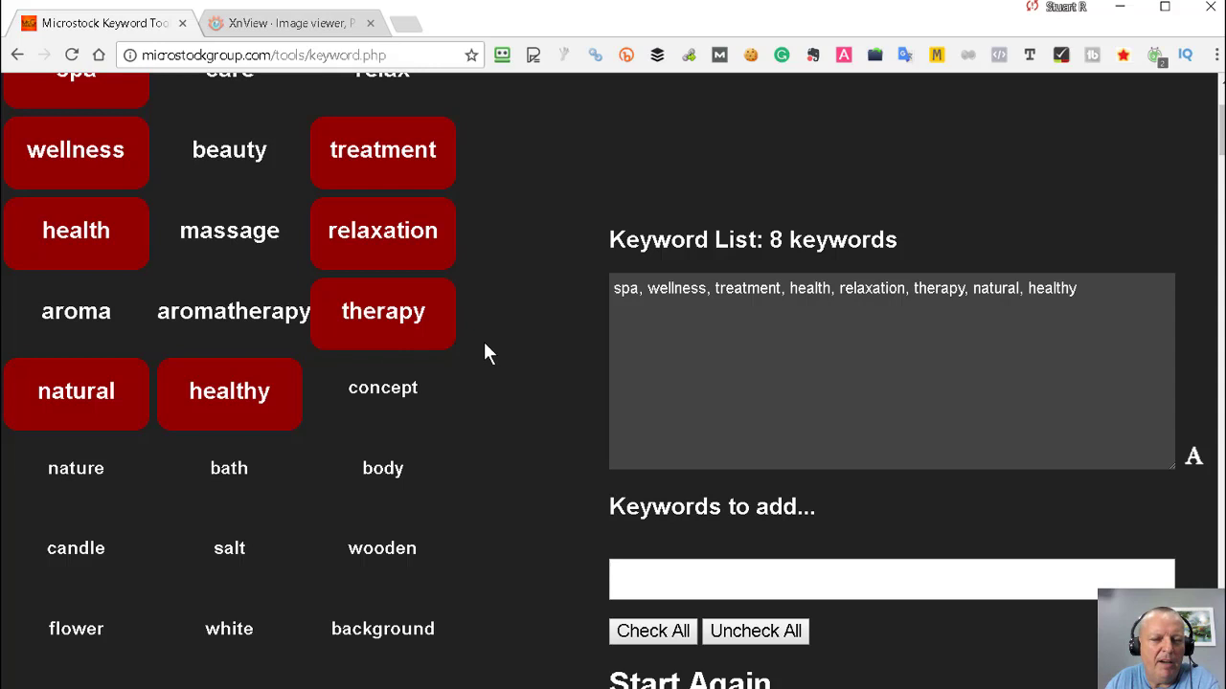
Add luxury and resort from further down the suggestions to the keyword list
scroll(489, 347, "down", 2)
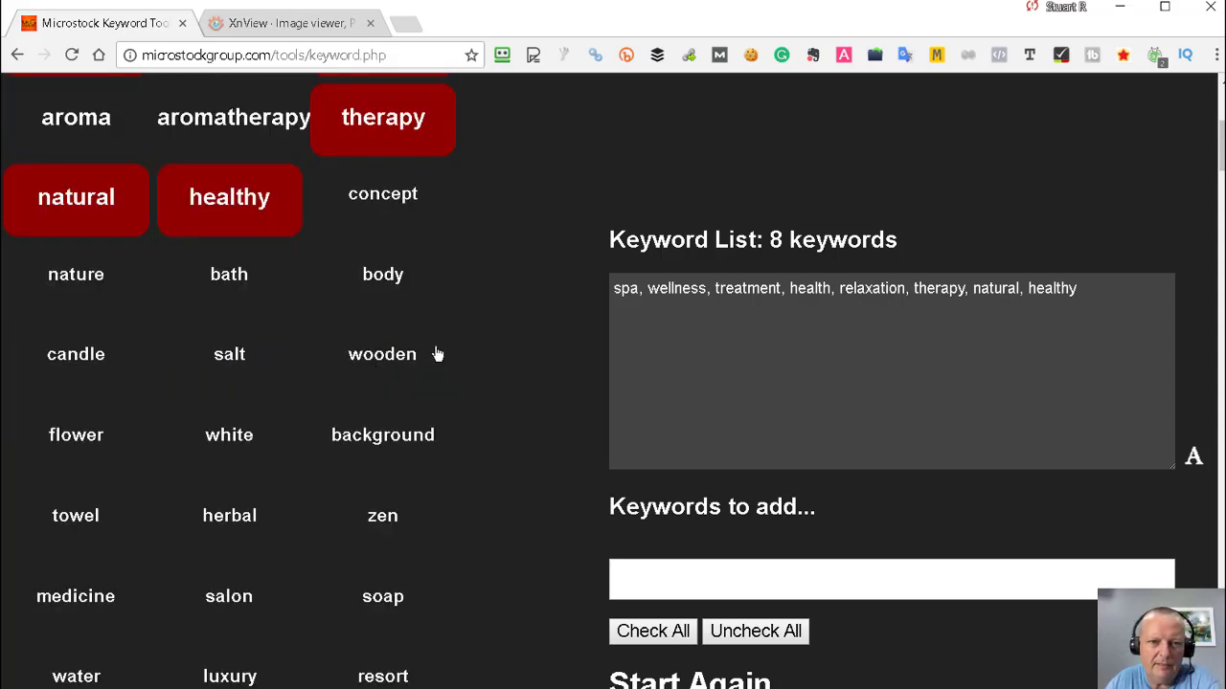
scroll(447, 305, "down", 1)
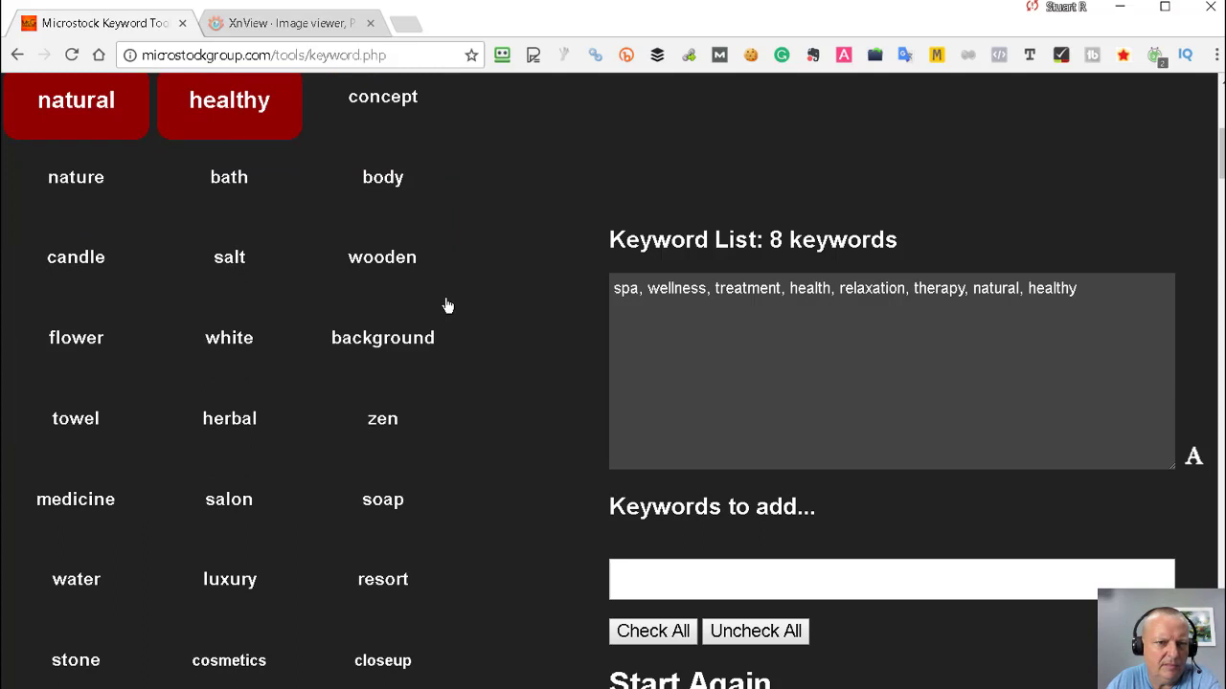
scroll(447, 306, "down", 1)
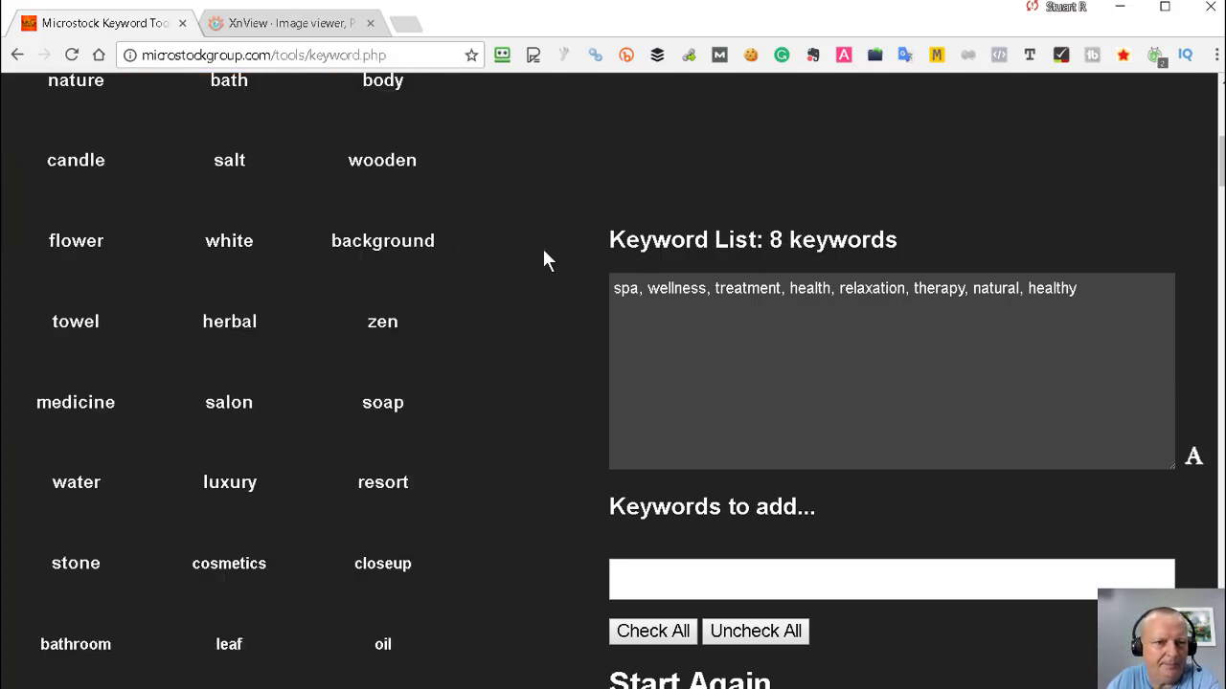
scroll(531, 256, "down", 1)
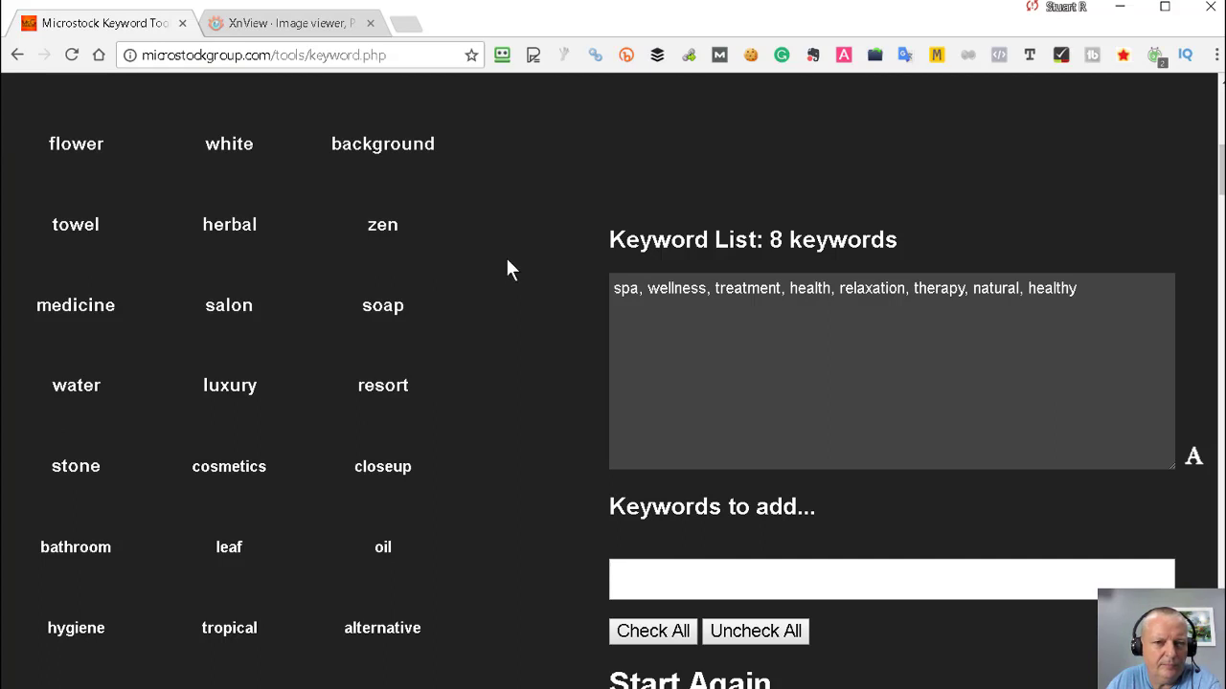
scroll(505, 258, "down", 1)
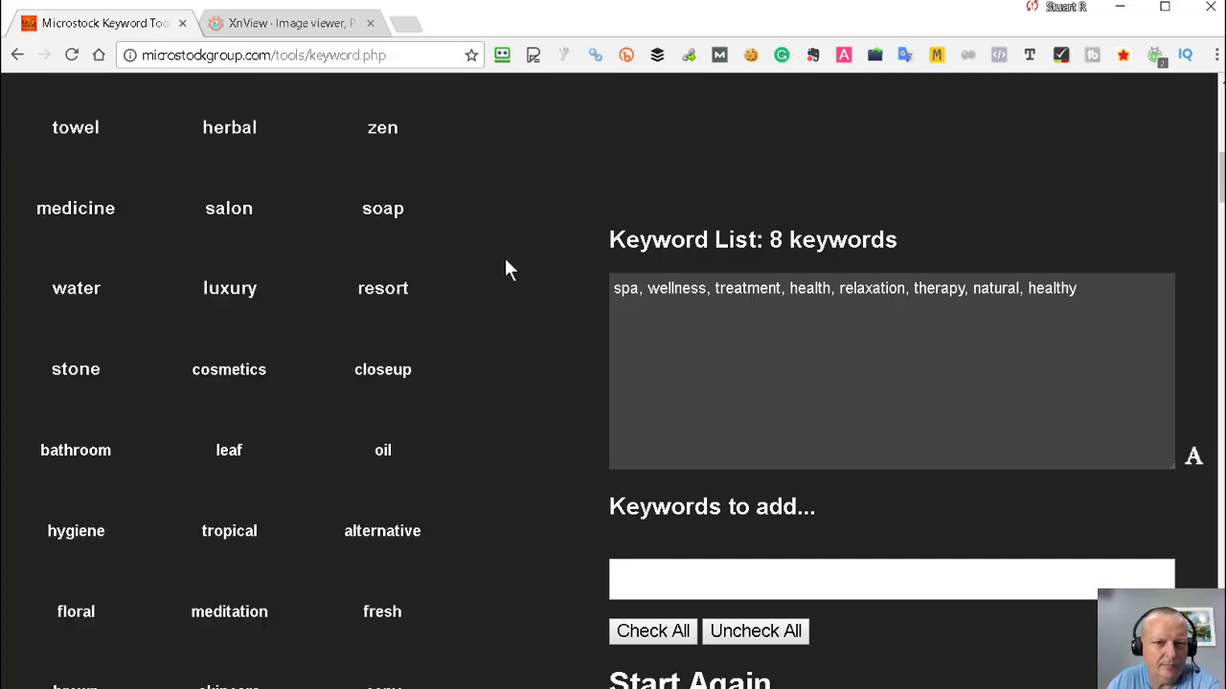
left_click(236, 298)
left_click(406, 290)
Add skincare and dayspa to the keyword list, then scroll through the remaining suggestions
scroll(456, 275, "down", 1)
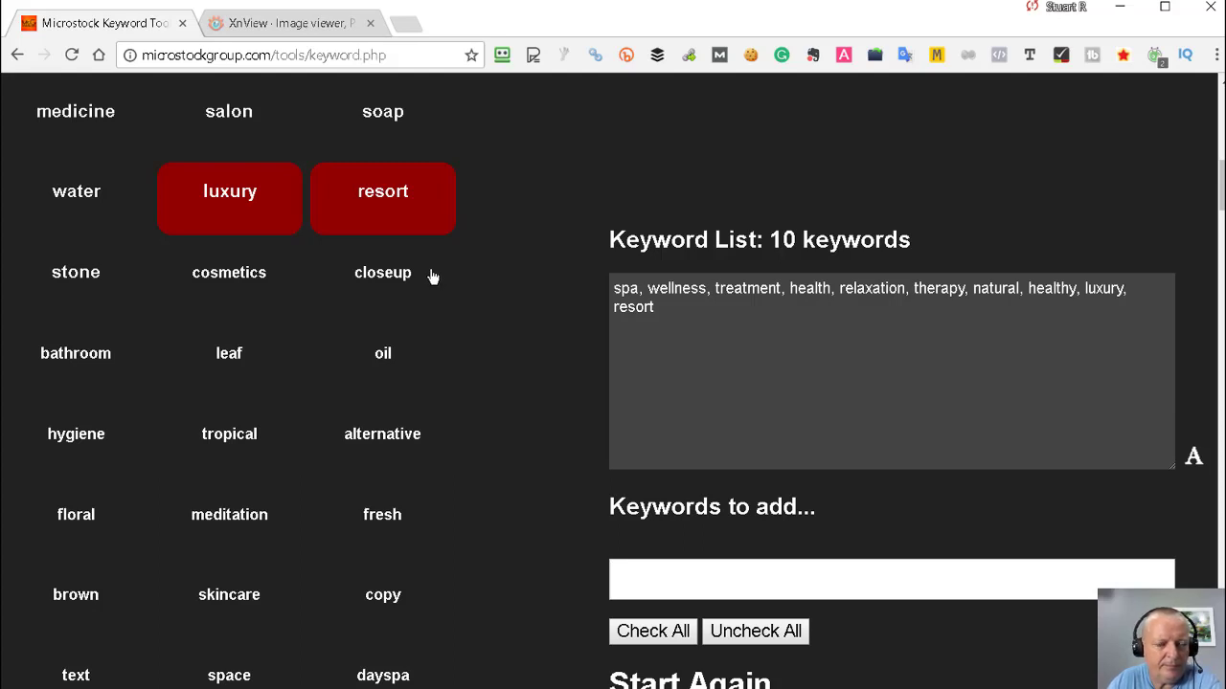
scroll(436, 278, "down", 1)
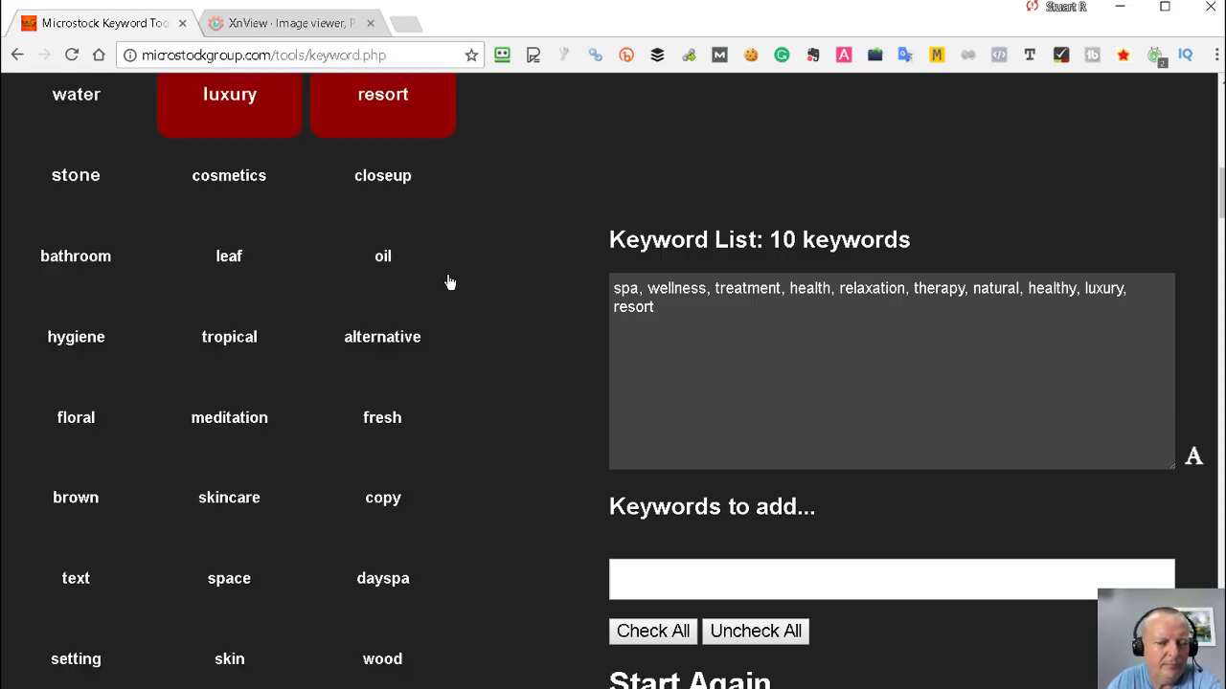
scroll(440, 283, "down", 1)
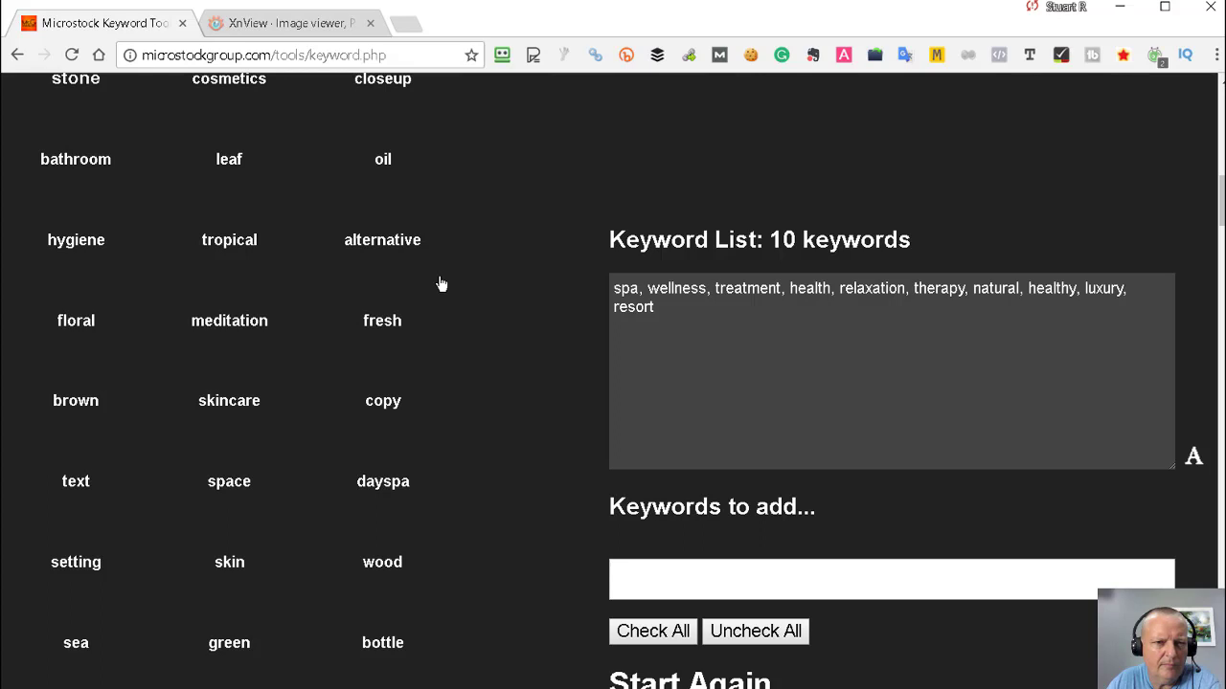
scroll(441, 284, "down", 1)
left_click(215, 308)
scroll(324, 289, "down", 1)
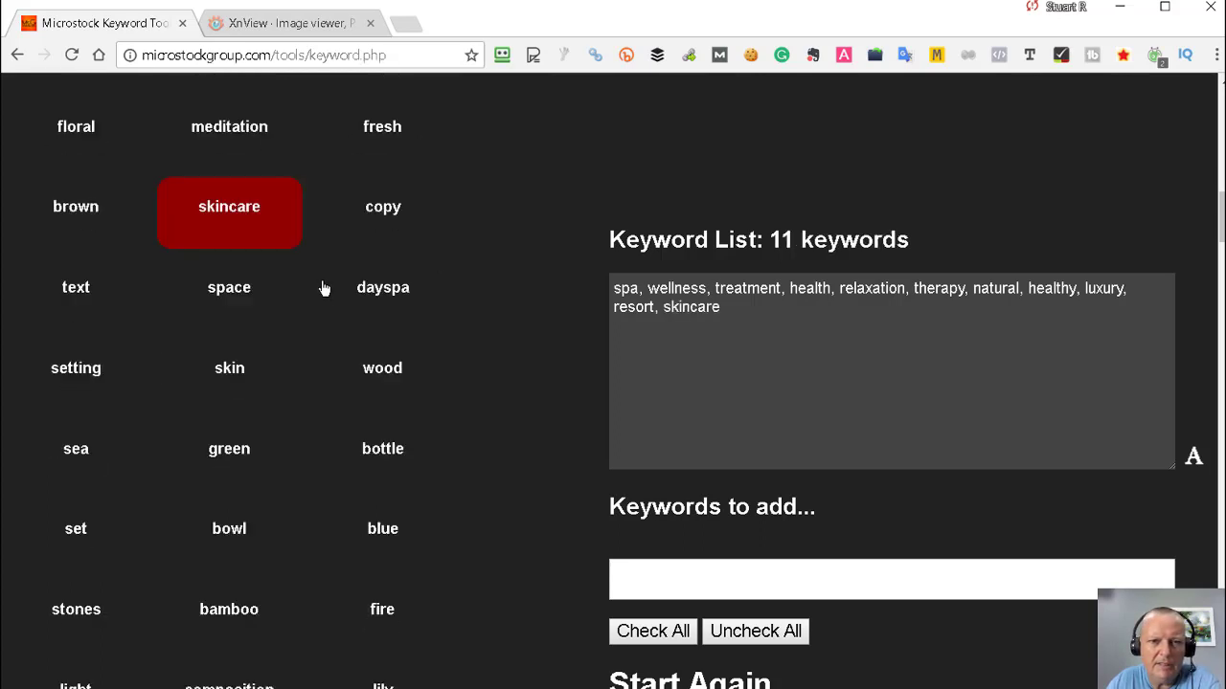
scroll(487, 267, "down", 1)
left_click(391, 187)
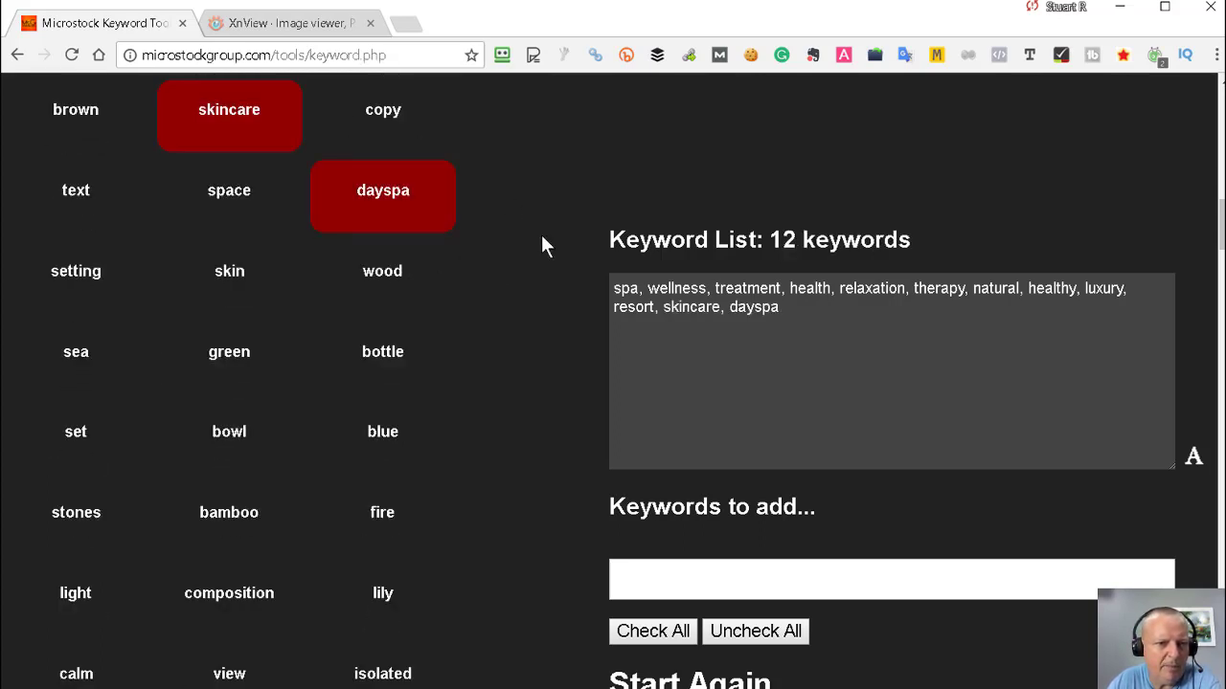
scroll(529, 249, "down", 1)
scroll(516, 254, "down", 1)
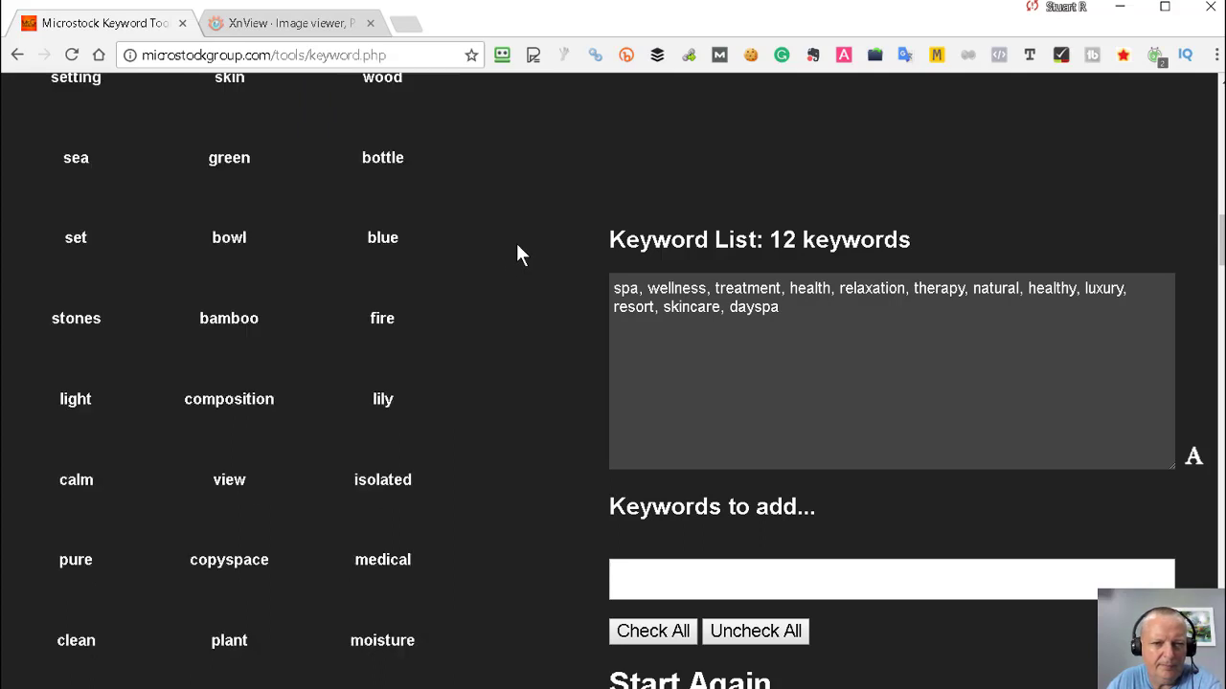
scroll(506, 259, "down", 1)
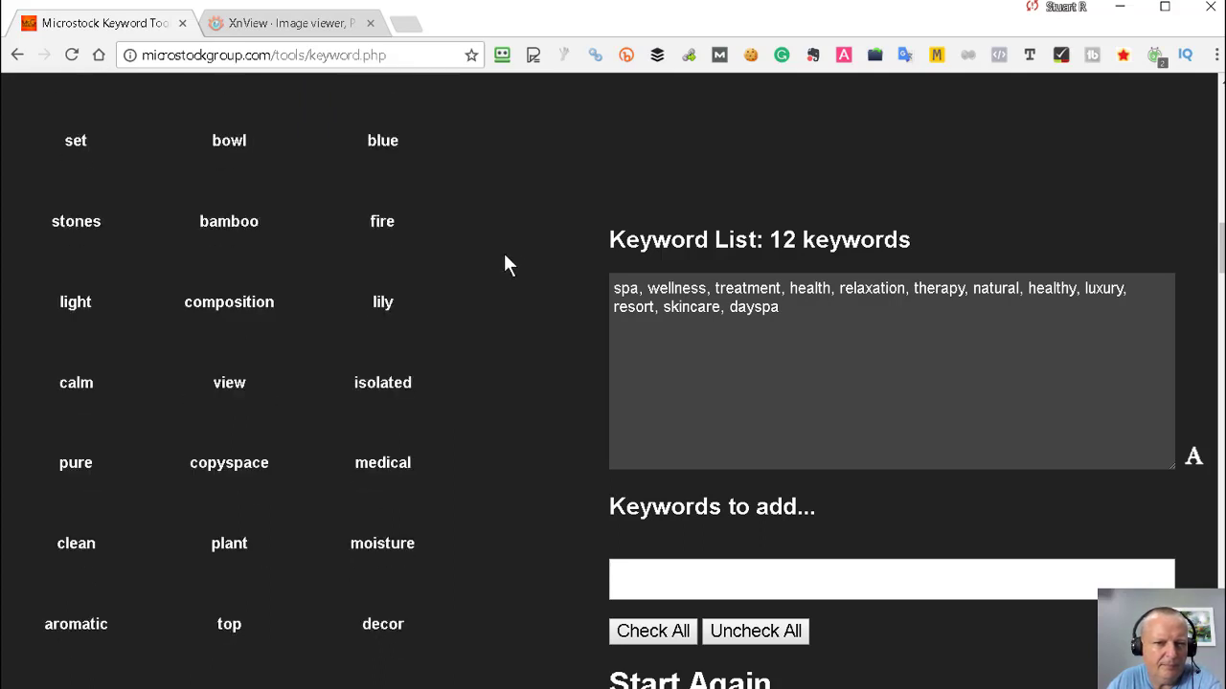
scroll(505, 259, "down", 1)
scroll(506, 259, "down", 1)
scroll(488, 272, "down", 1)
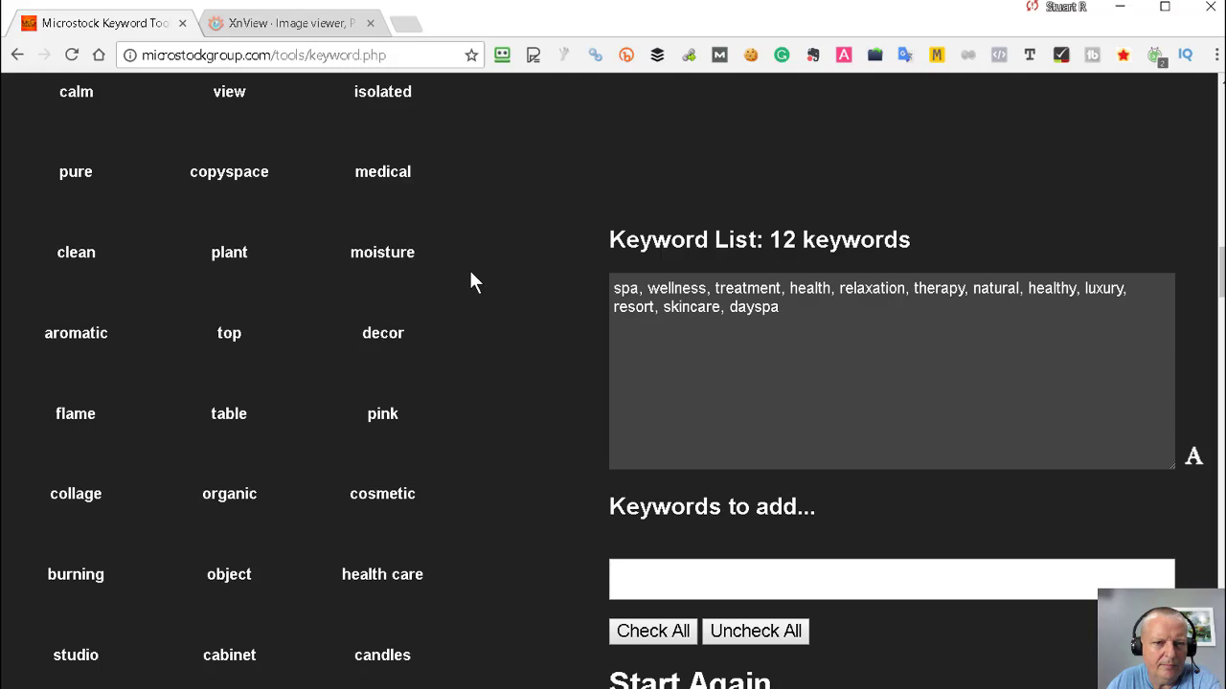
scroll(470, 280, "down", 1)
scroll(470, 281, "down", 1)
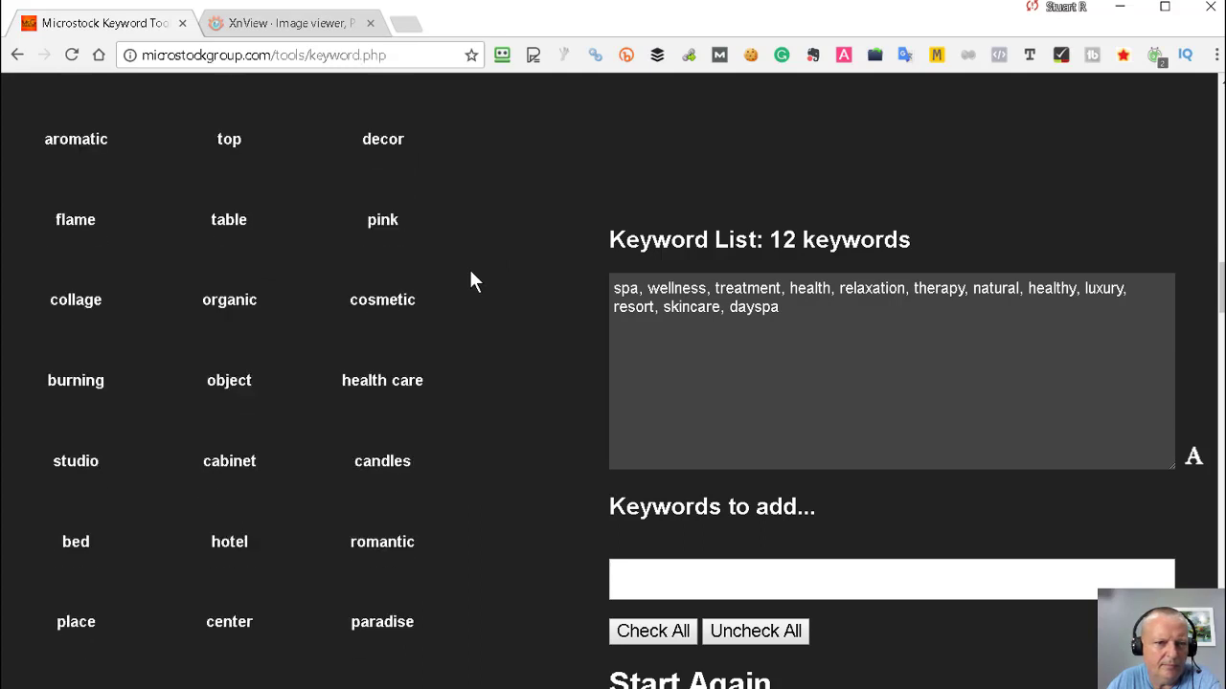
scroll(469, 280, "down", 1)
Add wellbeing and bodycare to the keyword list, removing a mistakenly added health care
left_click(418, 286)
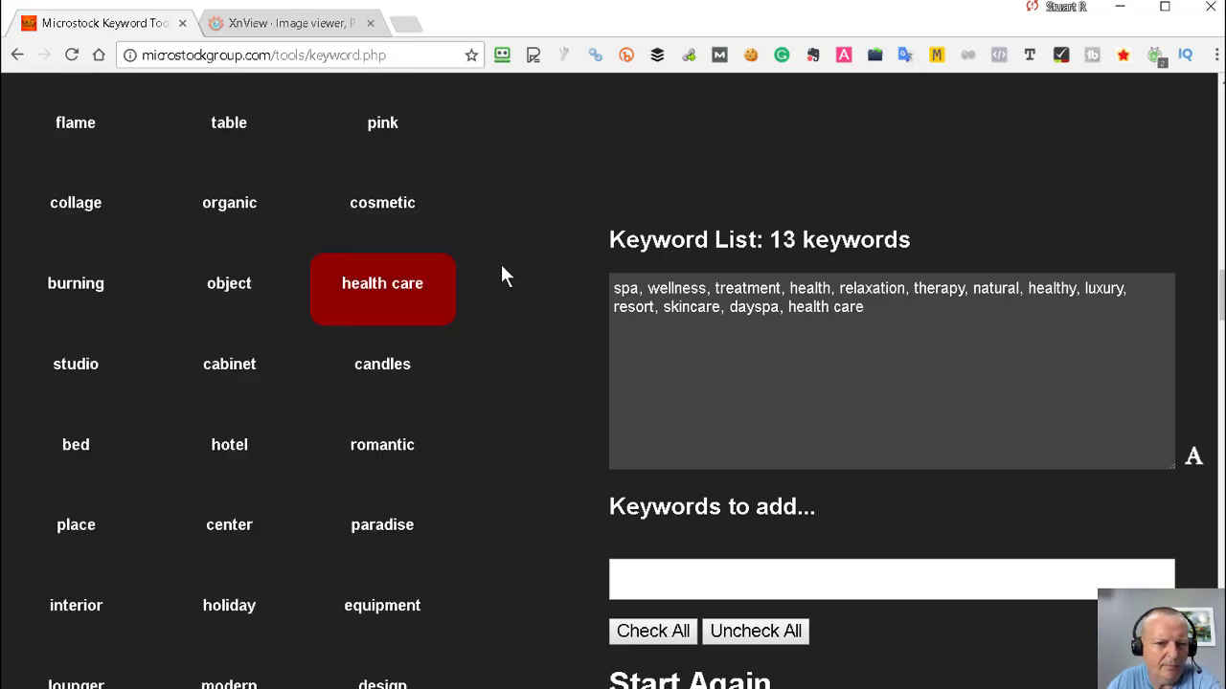
scroll(493, 272, "down", 1)
left_click(421, 206)
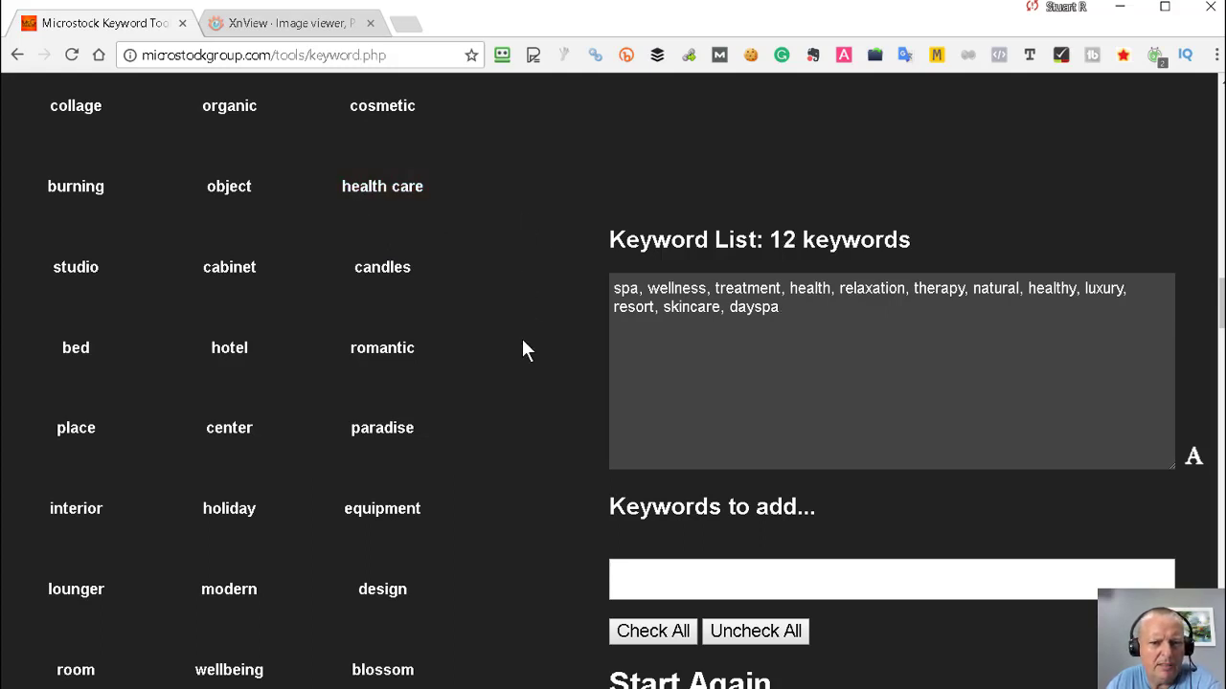
scroll(507, 331, "down", 1)
scroll(503, 324, "down", 1)
scroll(506, 331, "down", 1)
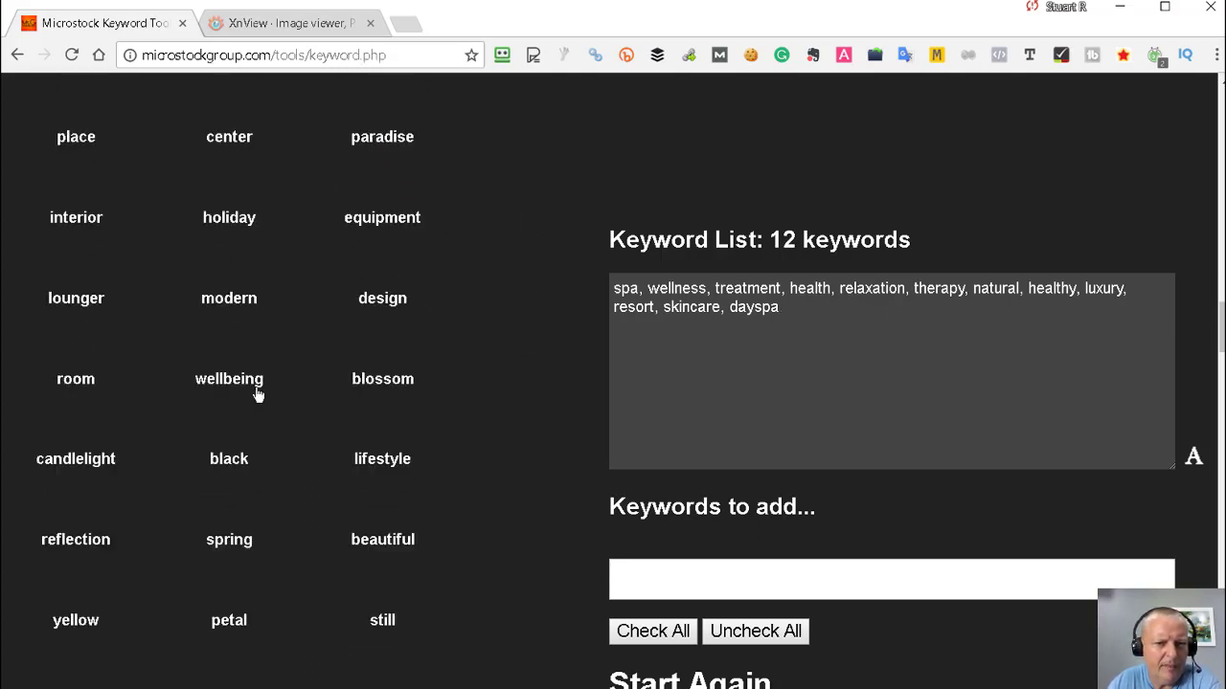
left_click(256, 388)
scroll(508, 320, "down", 1)
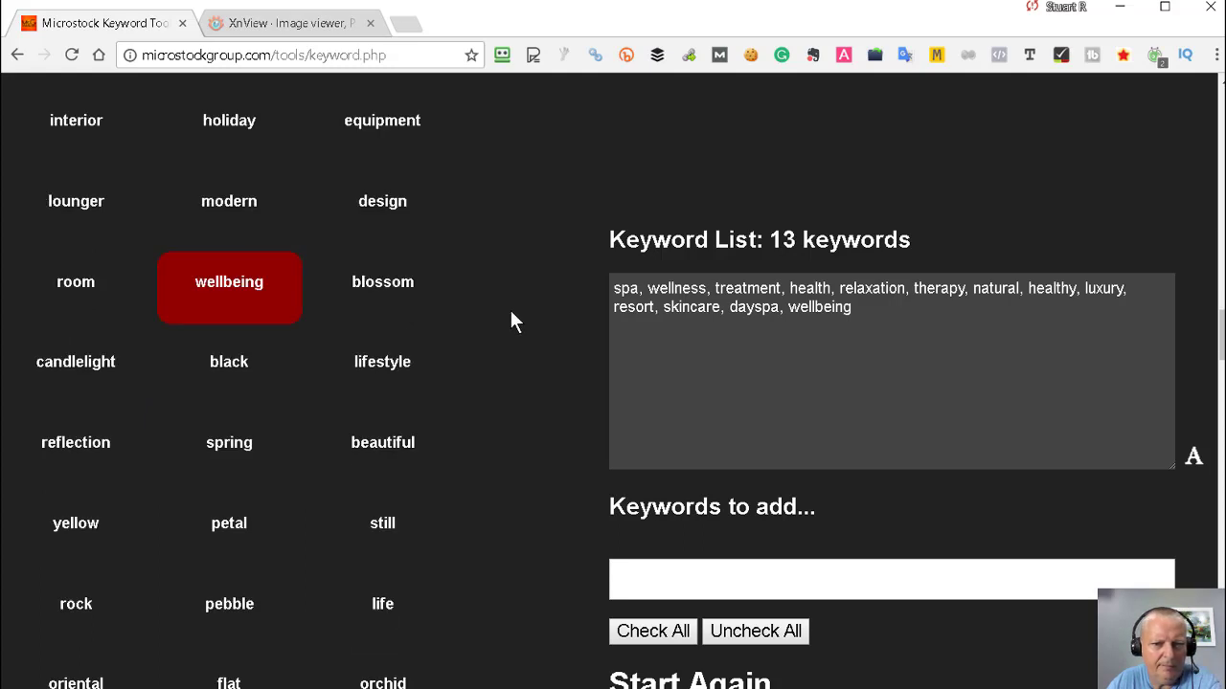
scroll(510, 315, "down", 1)
scroll(508, 316, "down", 1)
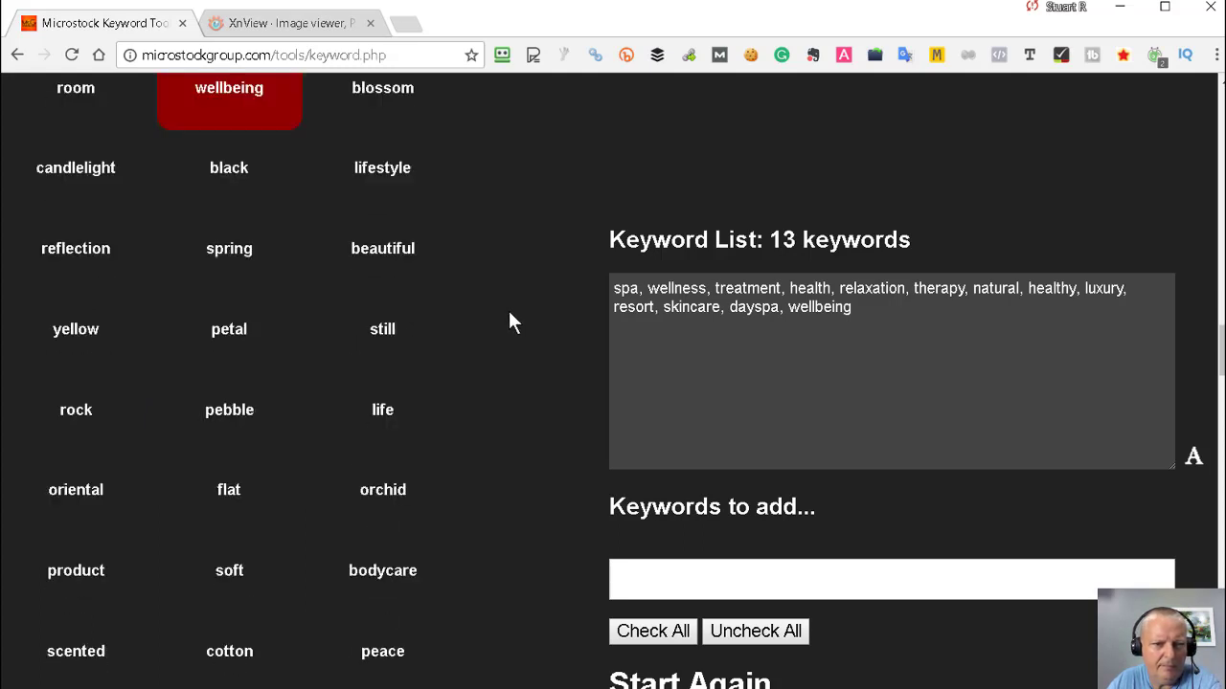
scroll(508, 316, "down", 1)
scroll(508, 316, "down", 1)
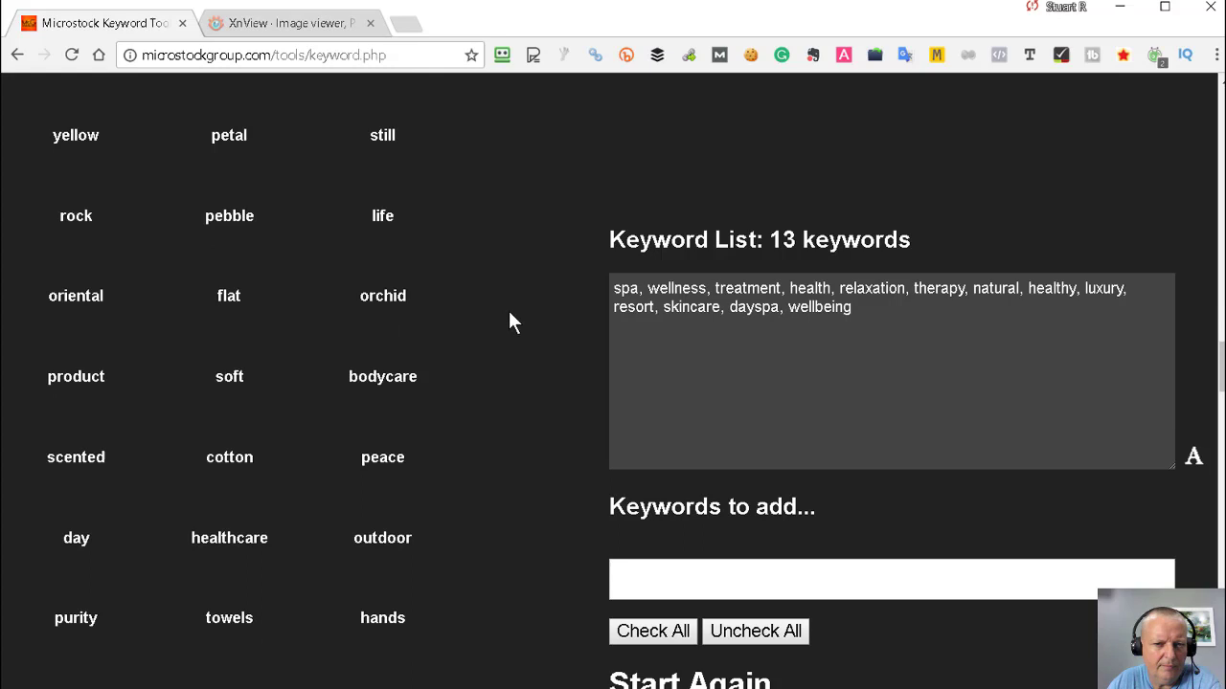
scroll(511, 322, "down", 1)
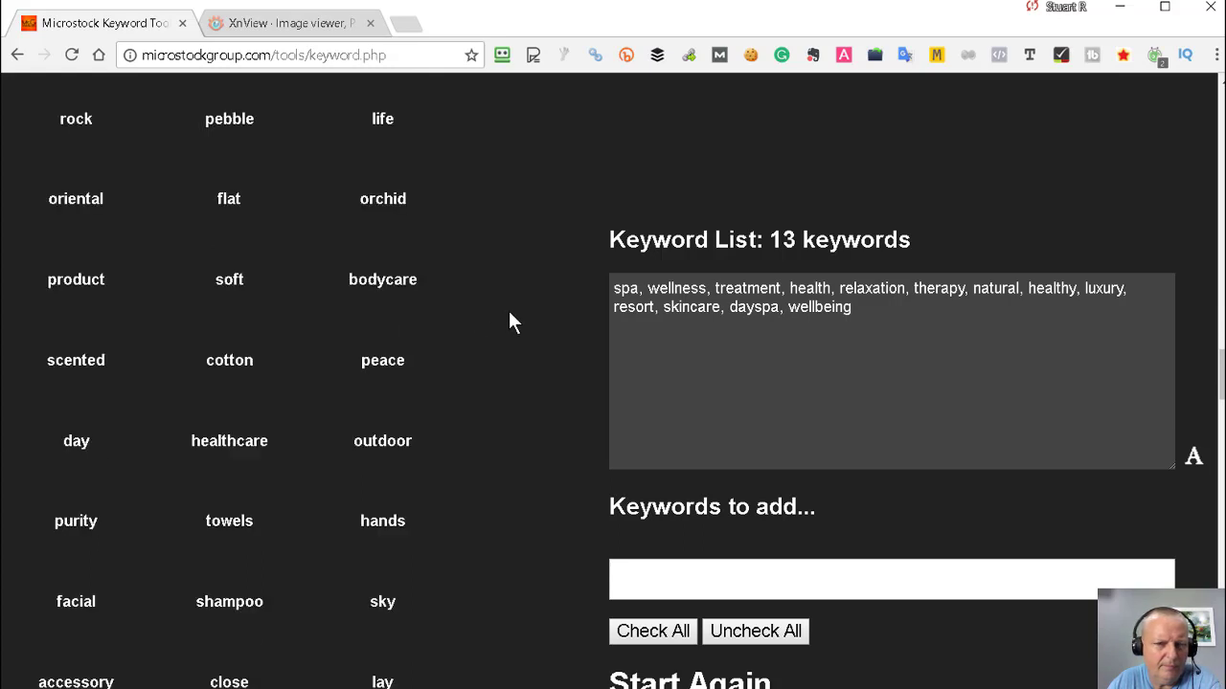
left_click(383, 291)
Add wellness spa and body care to the keyword list
scroll(482, 305, "down", 1)
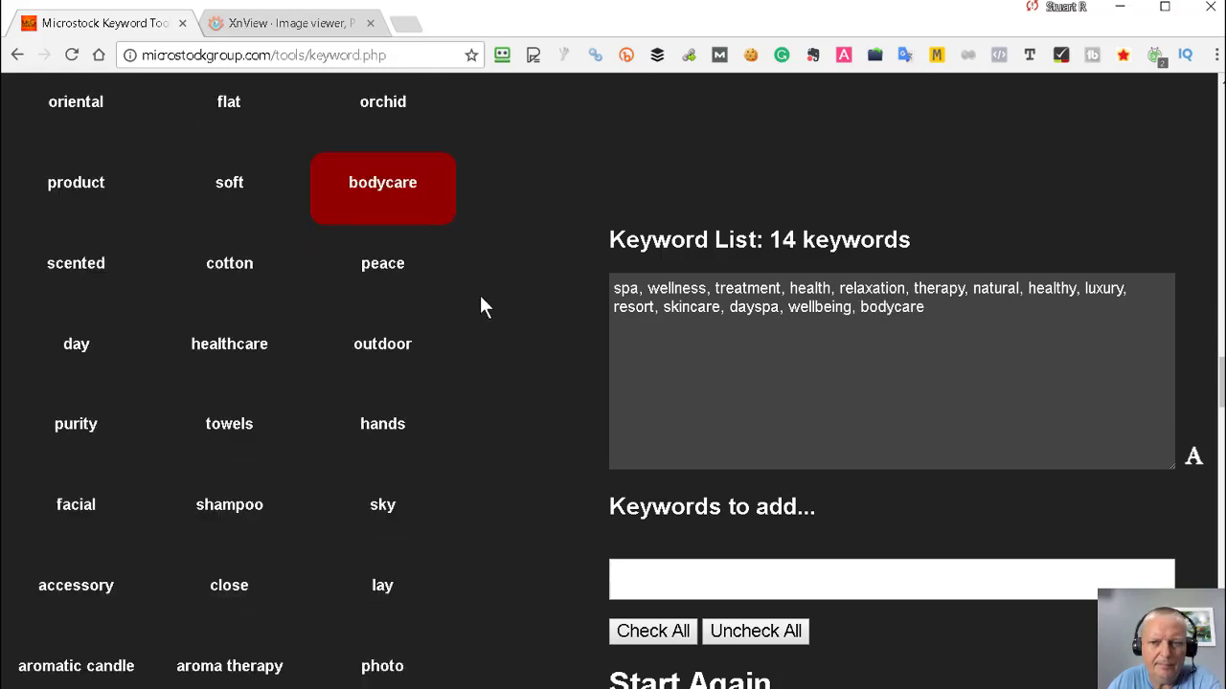
scroll(479, 305, "down", 1)
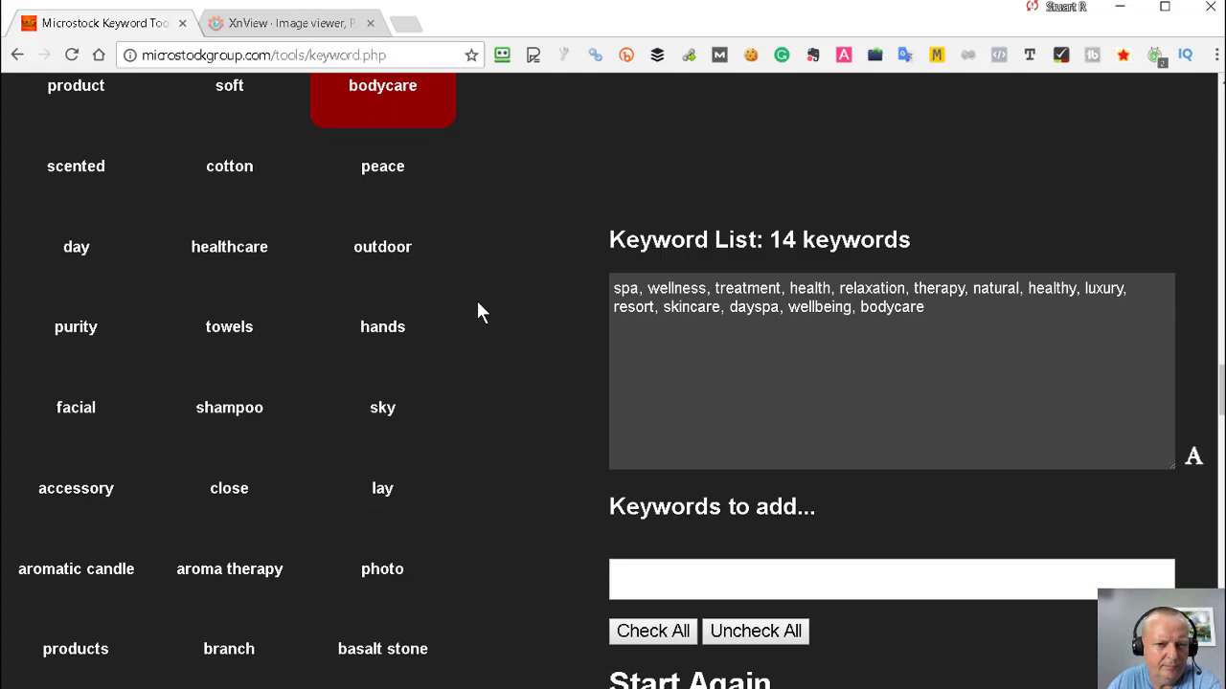
scroll(477, 312, "down", 1)
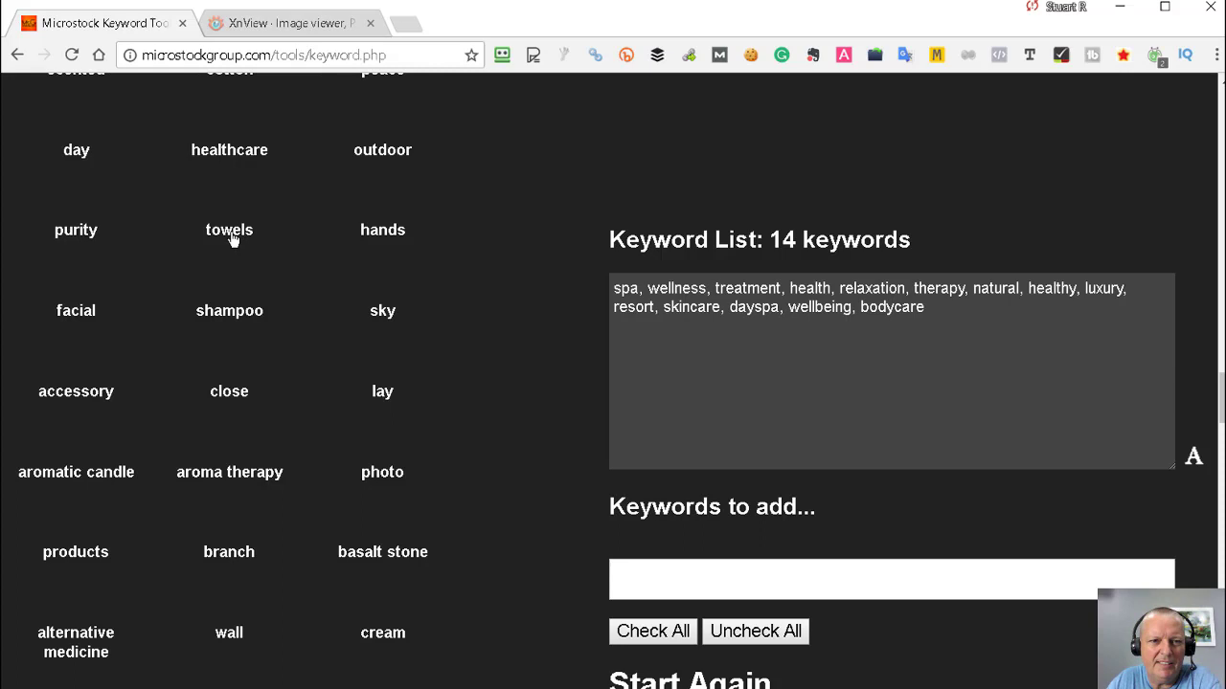
scroll(402, 272, "down", 1)
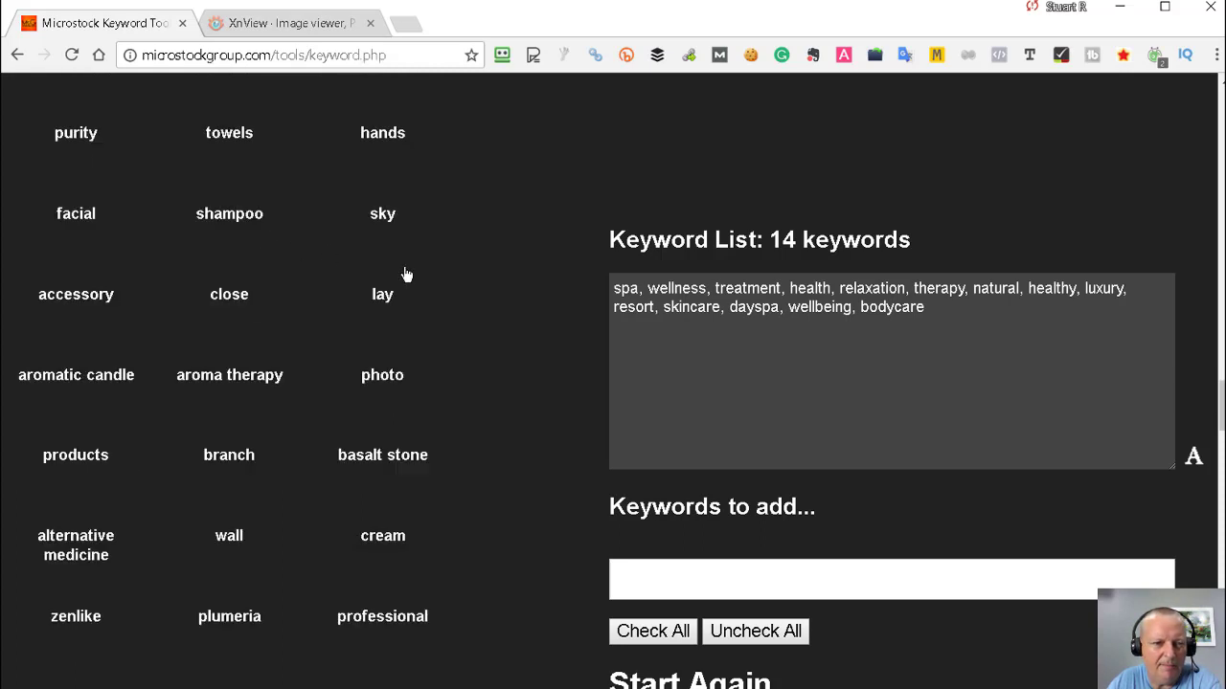
scroll(405, 277, "down", 1)
scroll(438, 279, "down", 1)
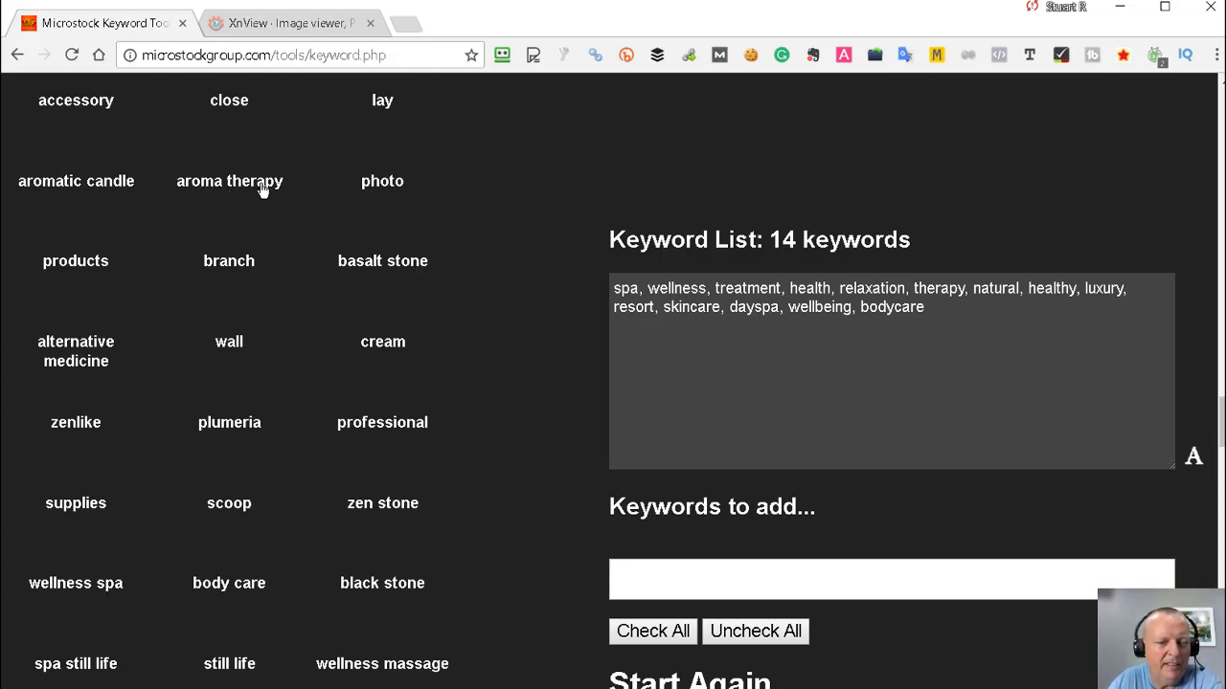
scroll(500, 236, "down", 1)
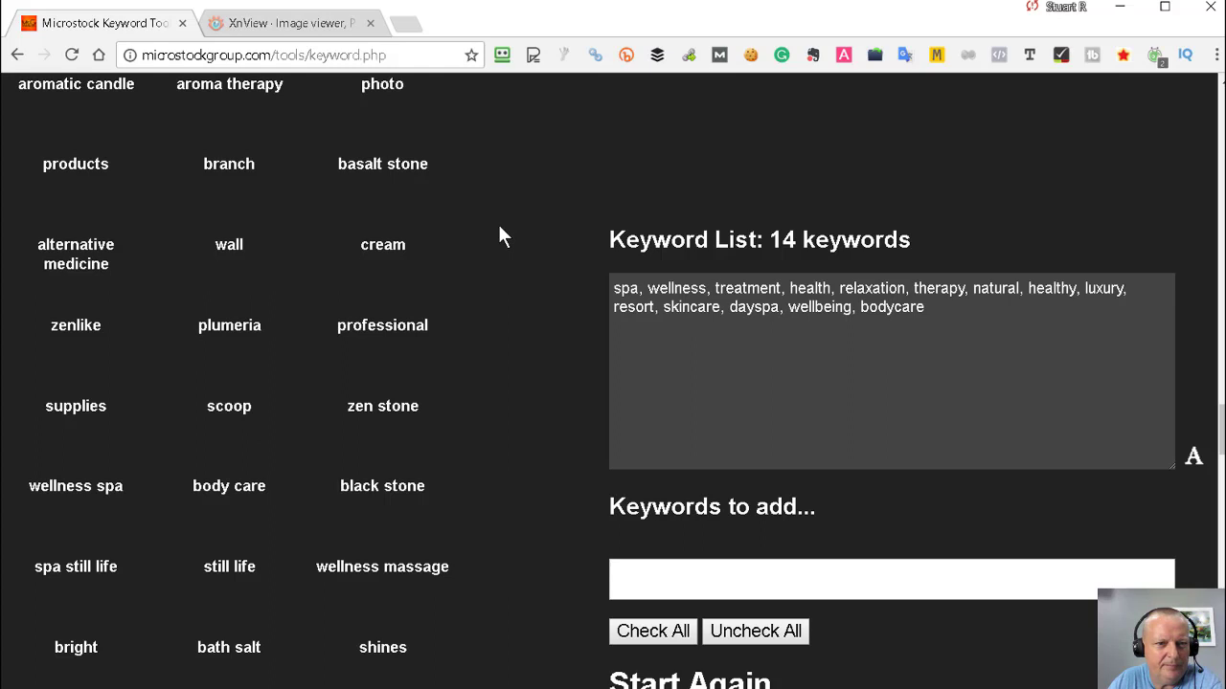
scroll(499, 236, "down", 1)
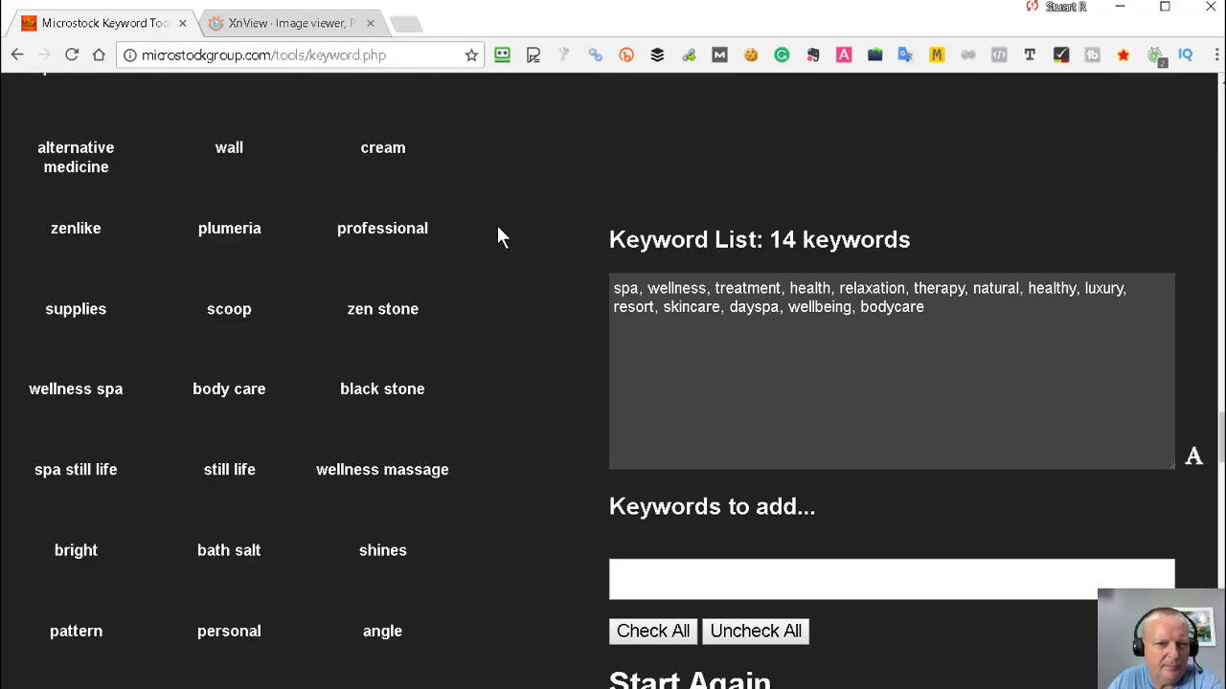
scroll(497, 225, "down", 1)
left_click(89, 303)
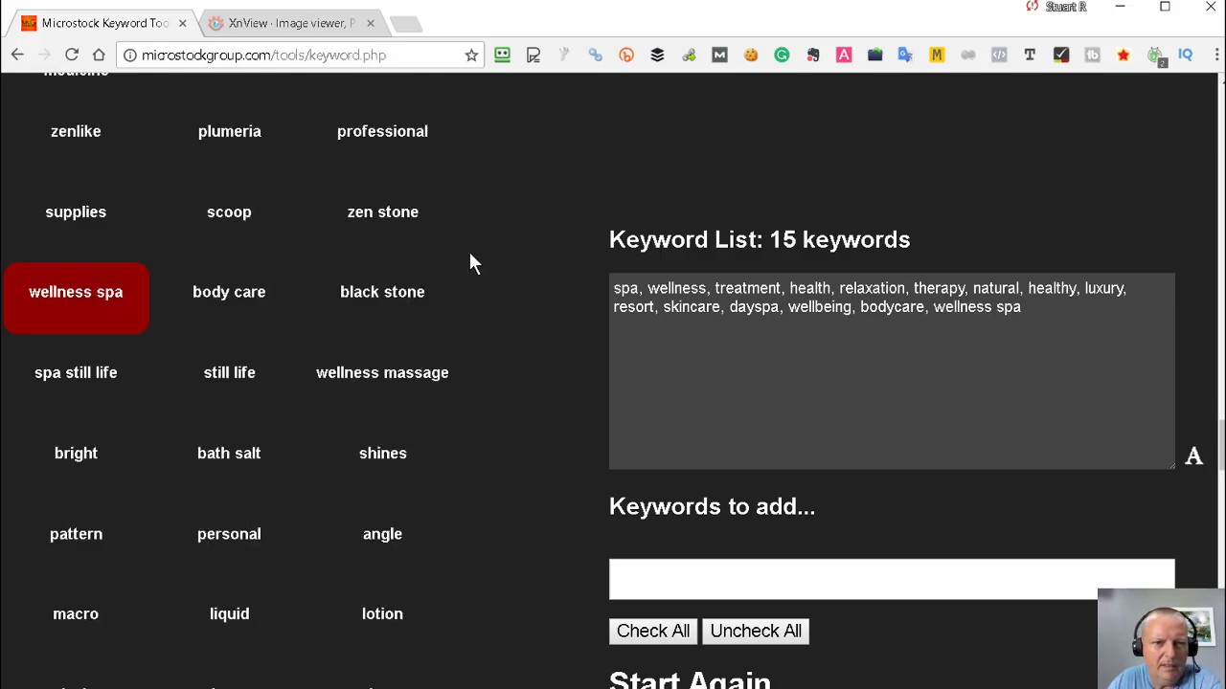
scroll(468, 249, "down", 1)
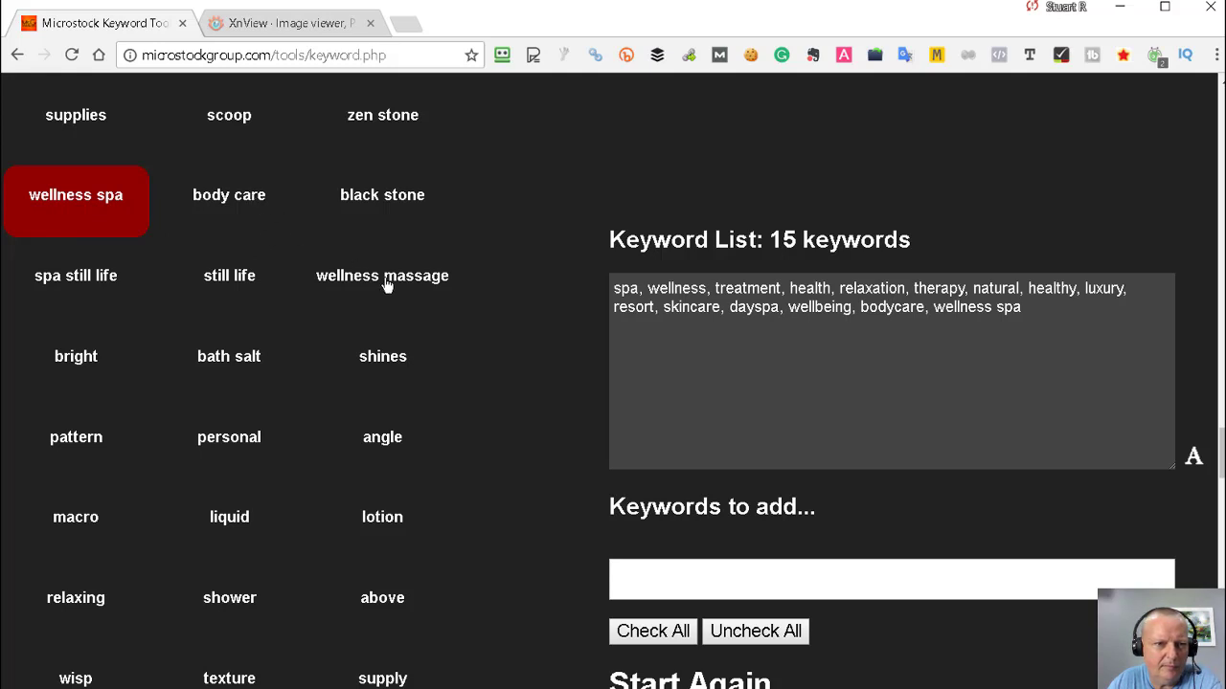
left_click(242, 198)
Add relaxing and calmness to the keyword list
scroll(433, 244, "down", 1)
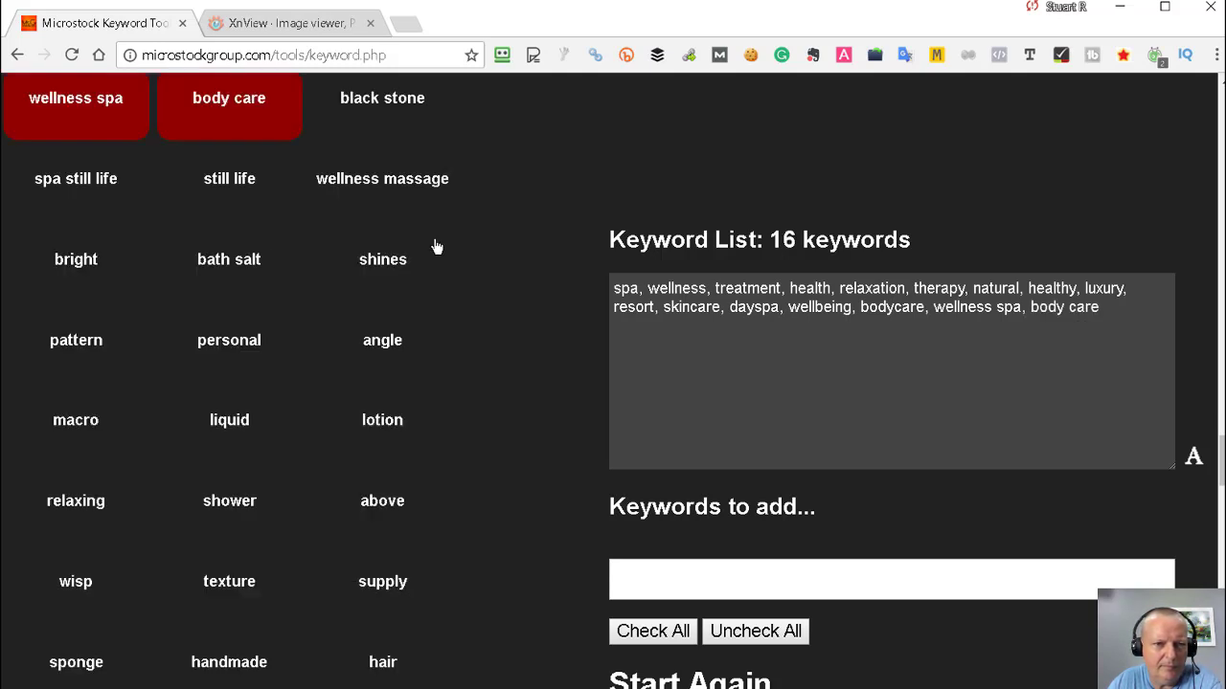
scroll(440, 250, "down", 1)
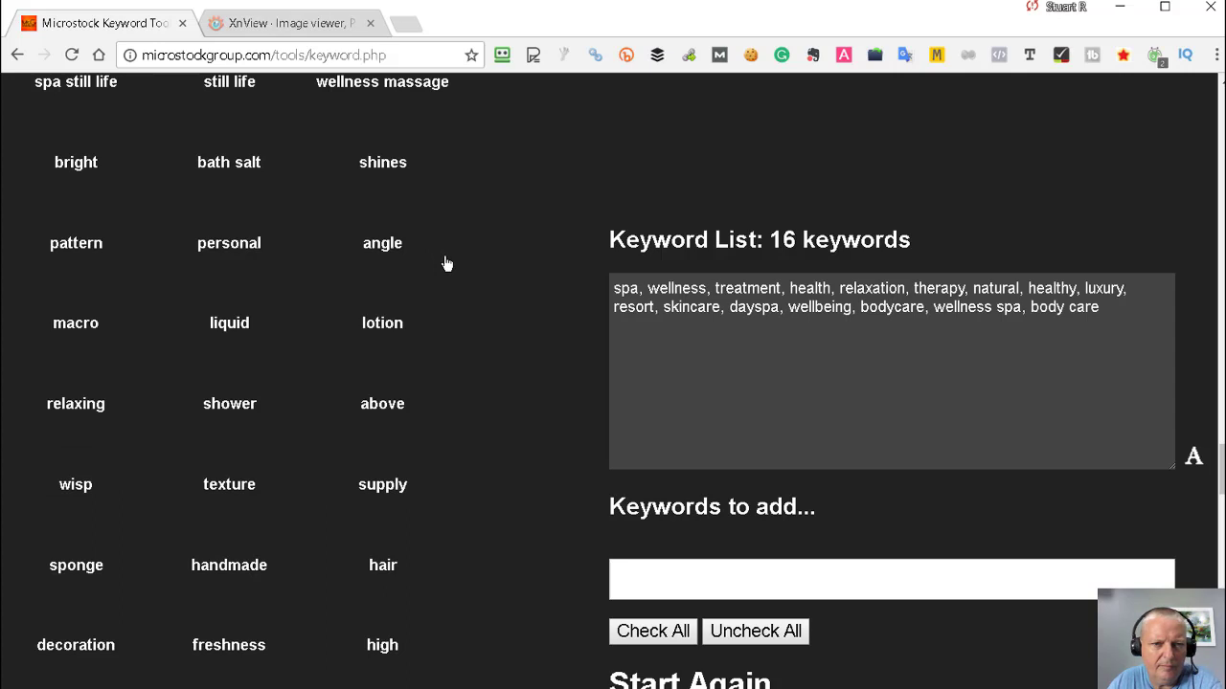
scroll(445, 263, "down", 1)
scroll(445, 263, "down", 1)
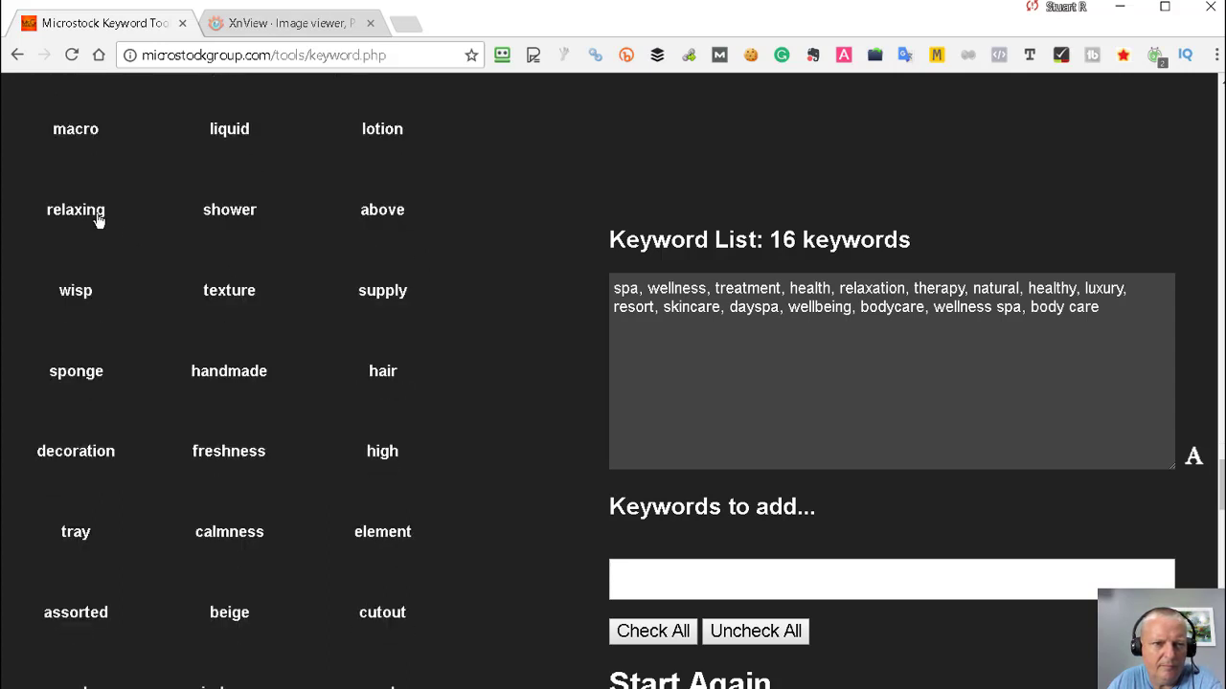
left_click(95, 212)
scroll(306, 251, "down", 1)
scroll(333, 259, "down", 1)
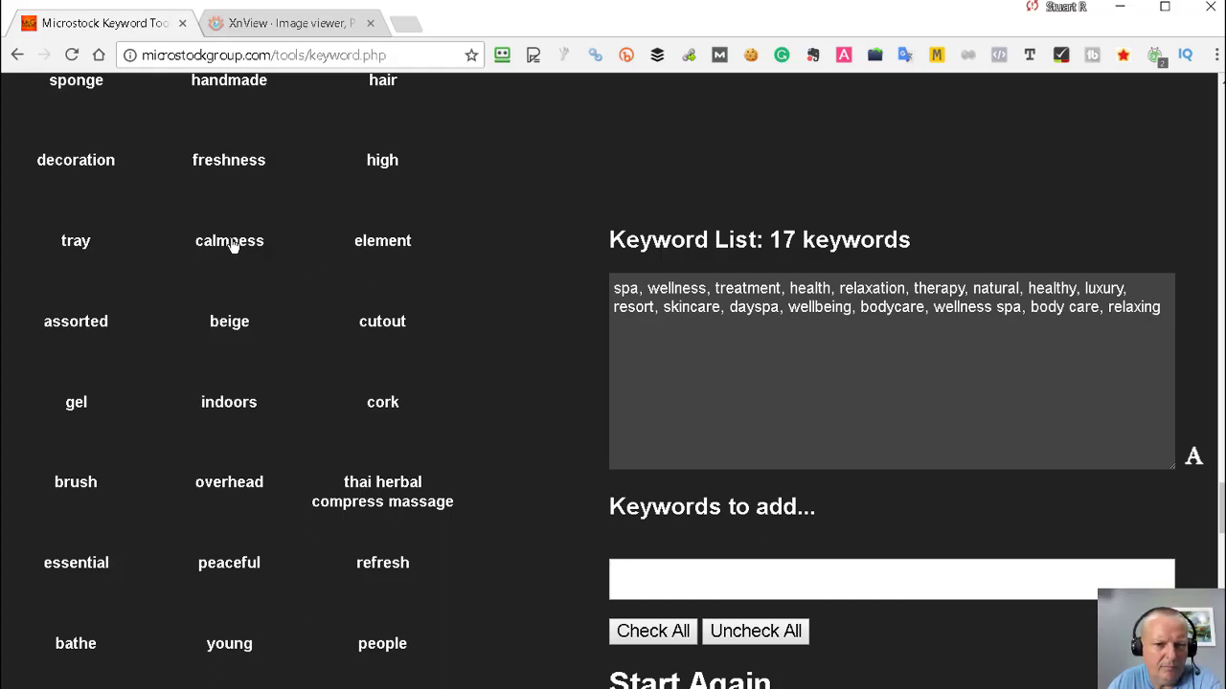
scroll(276, 268, "down", 1)
left_click(228, 163)
Add pampering and day-spa, bringing the keyword list to 20
scroll(405, 258, "down", 1)
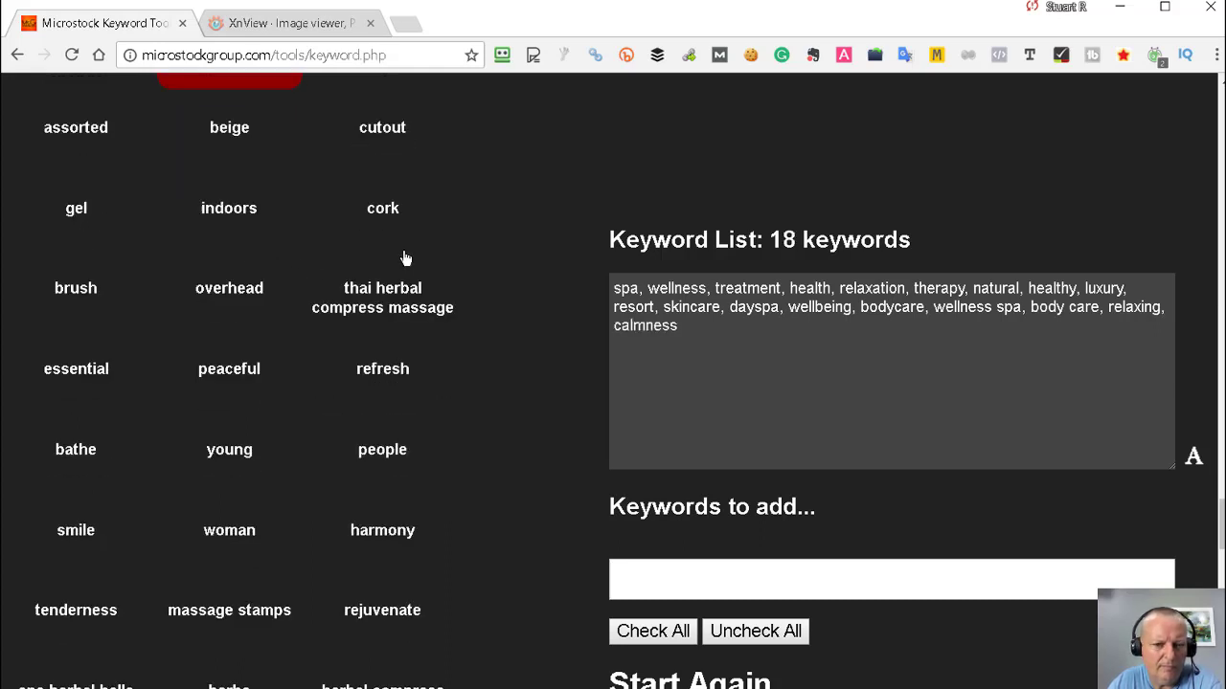
scroll(405, 258, "down", 1)
scroll(402, 259, "down", 2)
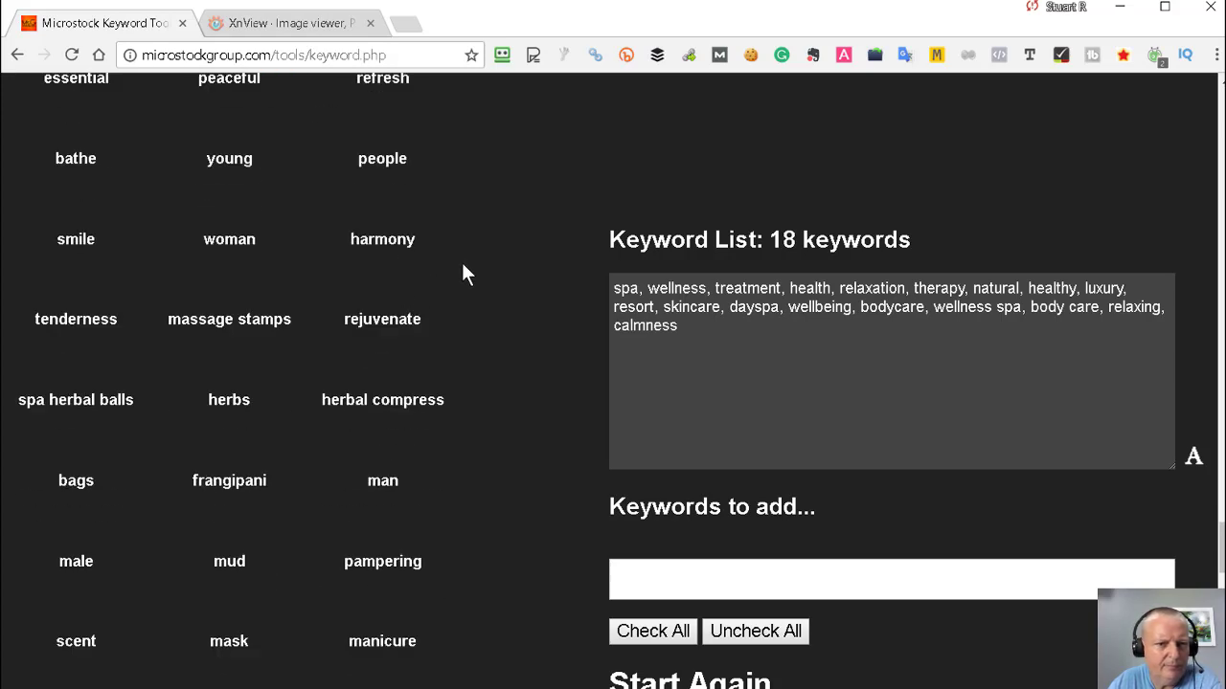
scroll(446, 287, "down", 1)
scroll(437, 296, "down", 1)
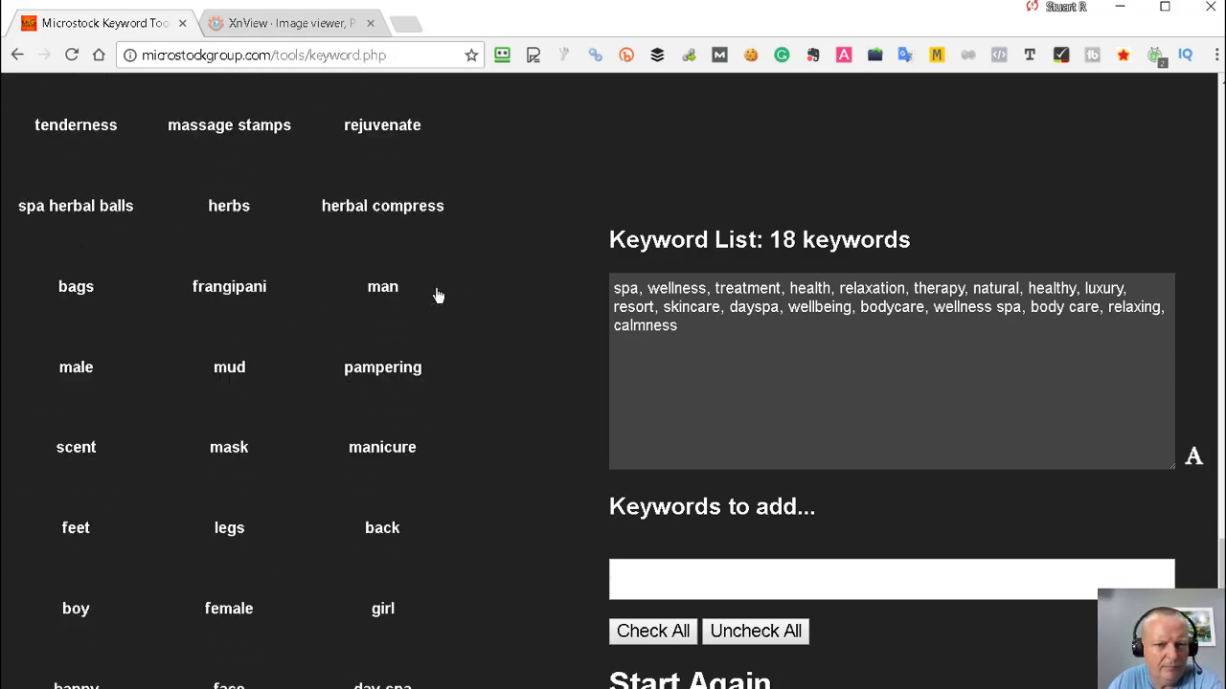
scroll(438, 296, "down", 1)
left_click(405, 272)
scroll(393, 287, "down", 1)
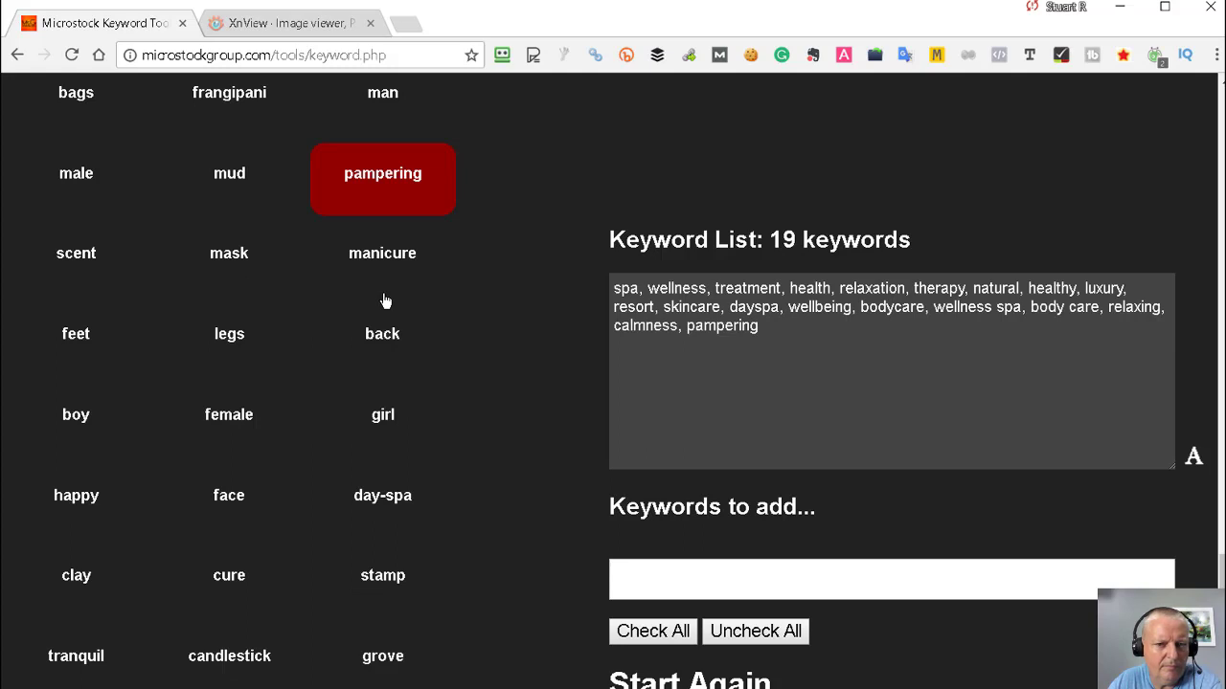
scroll(383, 302, "down", 2)
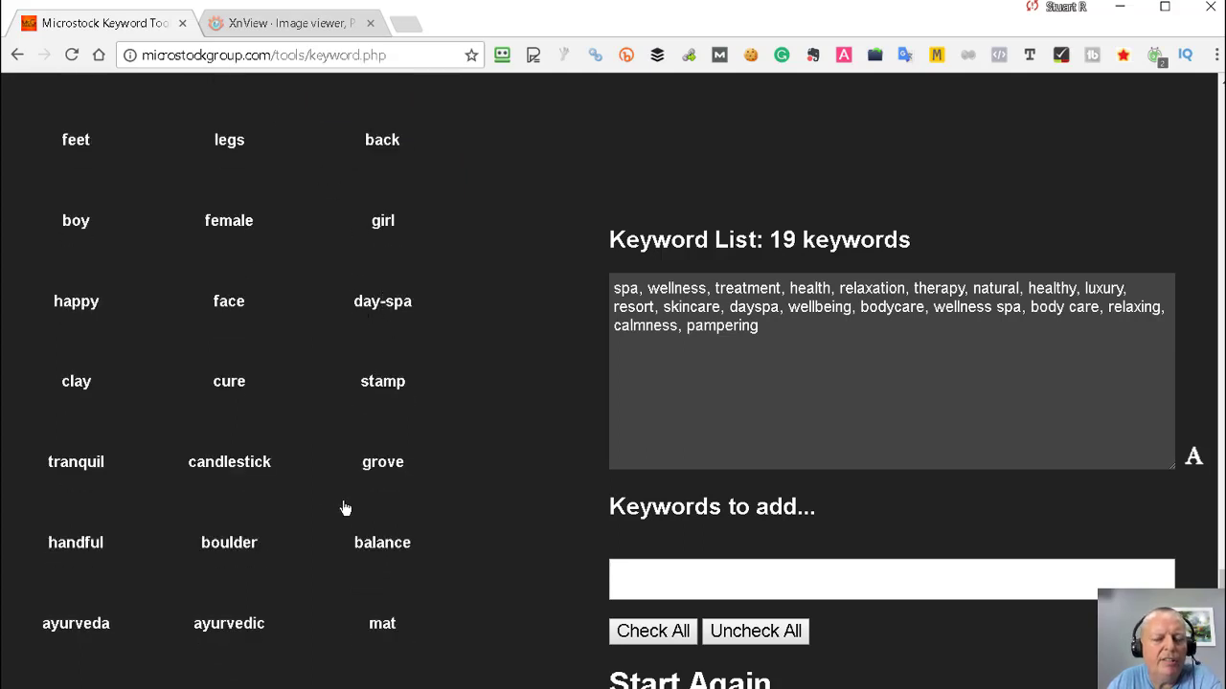
left_click(379, 320)
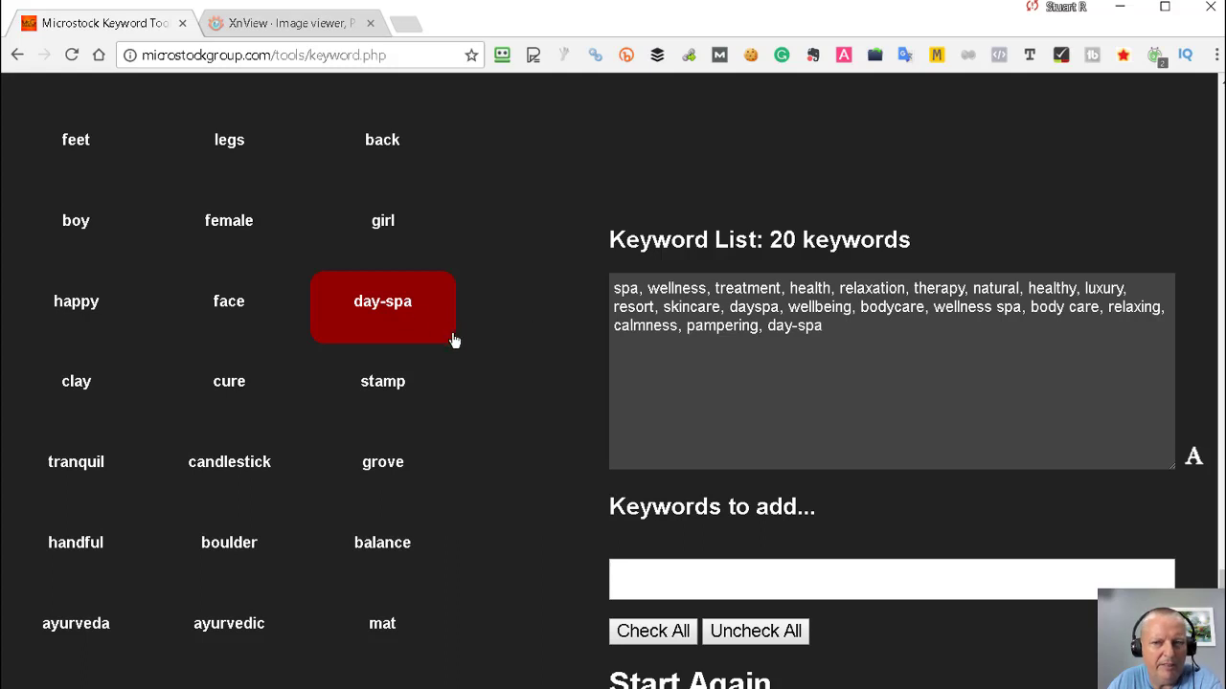
scroll(454, 343, "down", 1)
scroll(454, 343, "down", 1)
scroll(452, 345, "down", 1)
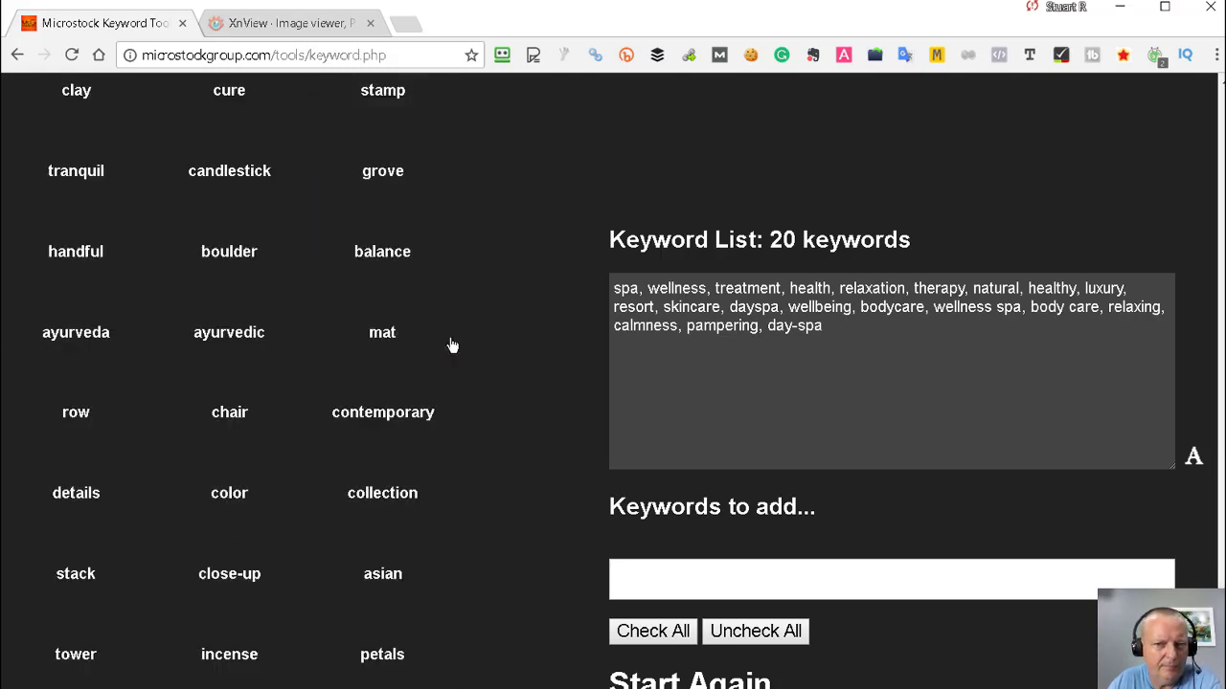
scroll(447, 345, "down", 1)
scroll(460, 377, "down", 2)
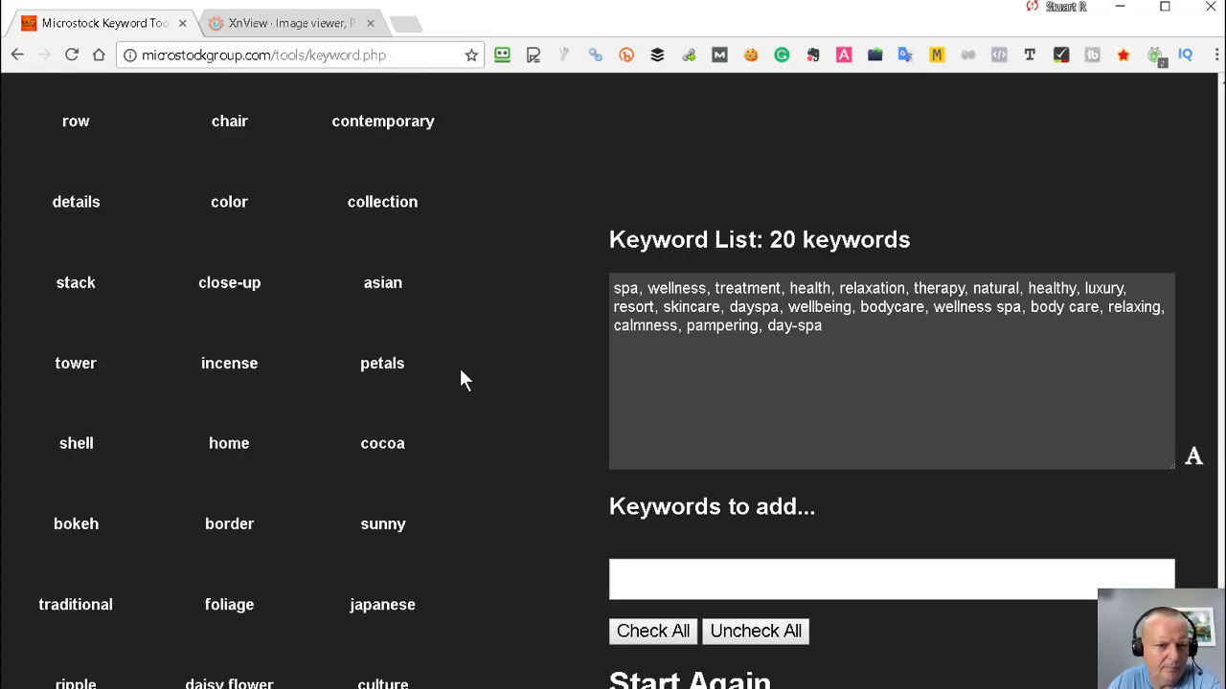
scroll(460, 377, "down", 1)
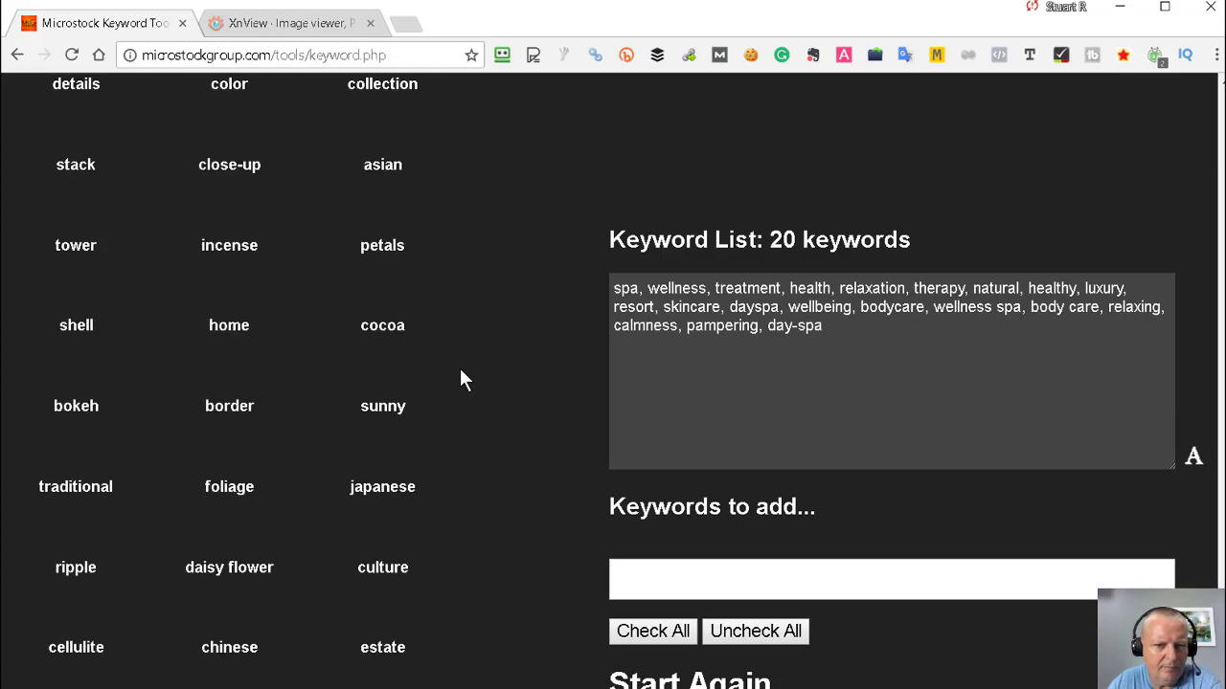
Copy all 20 keywords from the Keyword List box and switch to Adobe Bridge
left_click(854, 340)
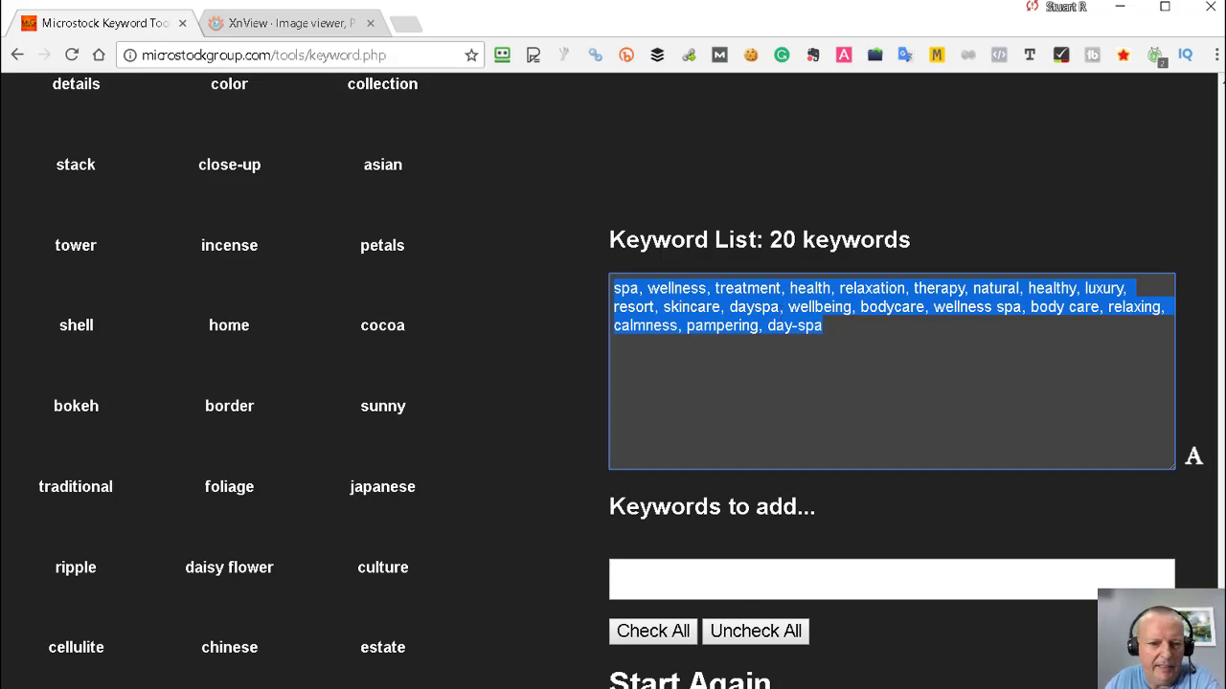
key("alt+Tab")
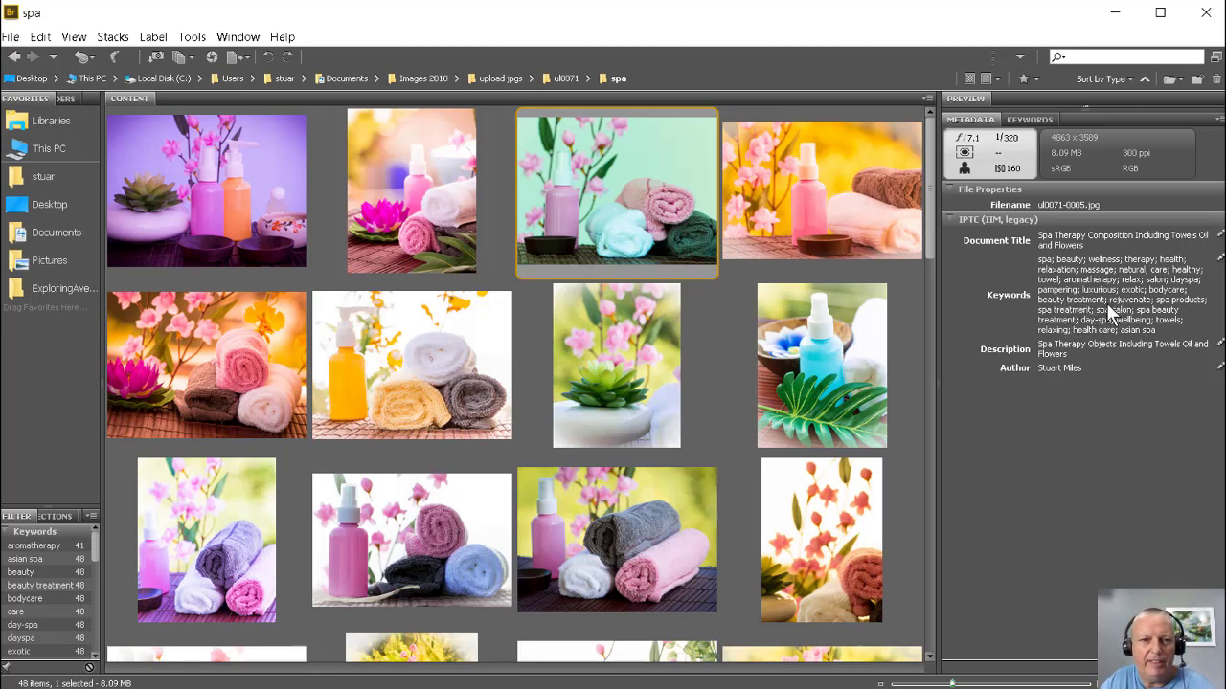
Select all 48 spa photos in the Content panel with Ctrl+A
left_click(229, 207)
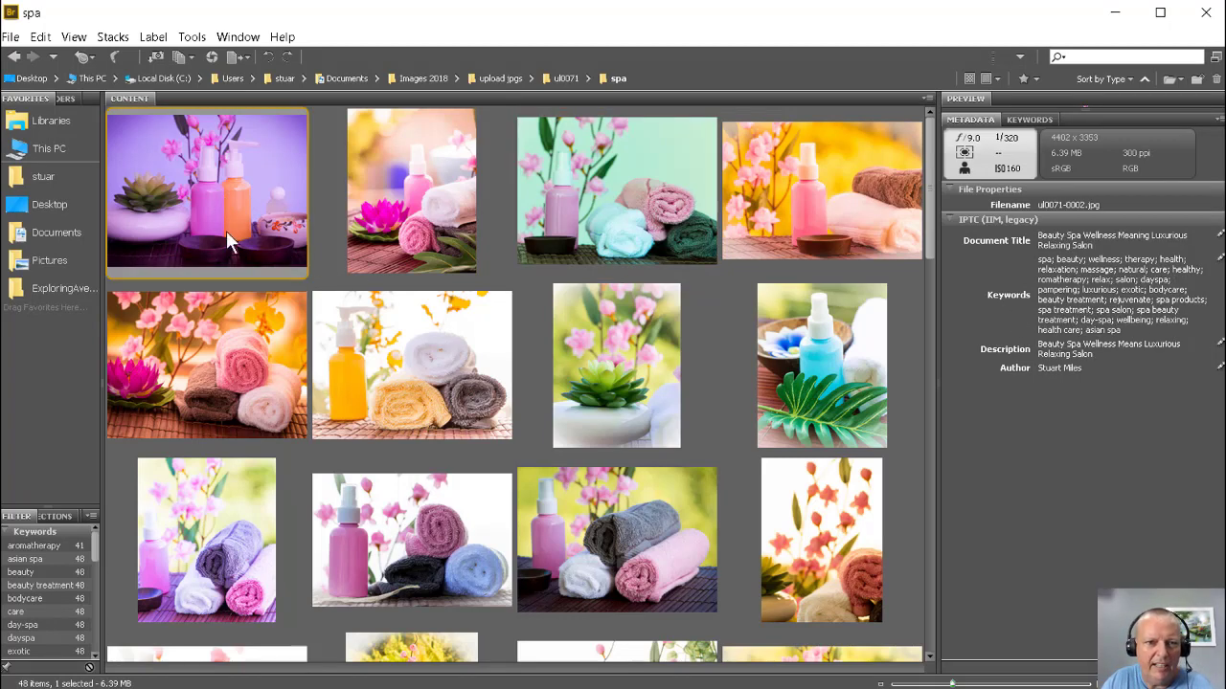
scroll(670, 278, "down", 2)
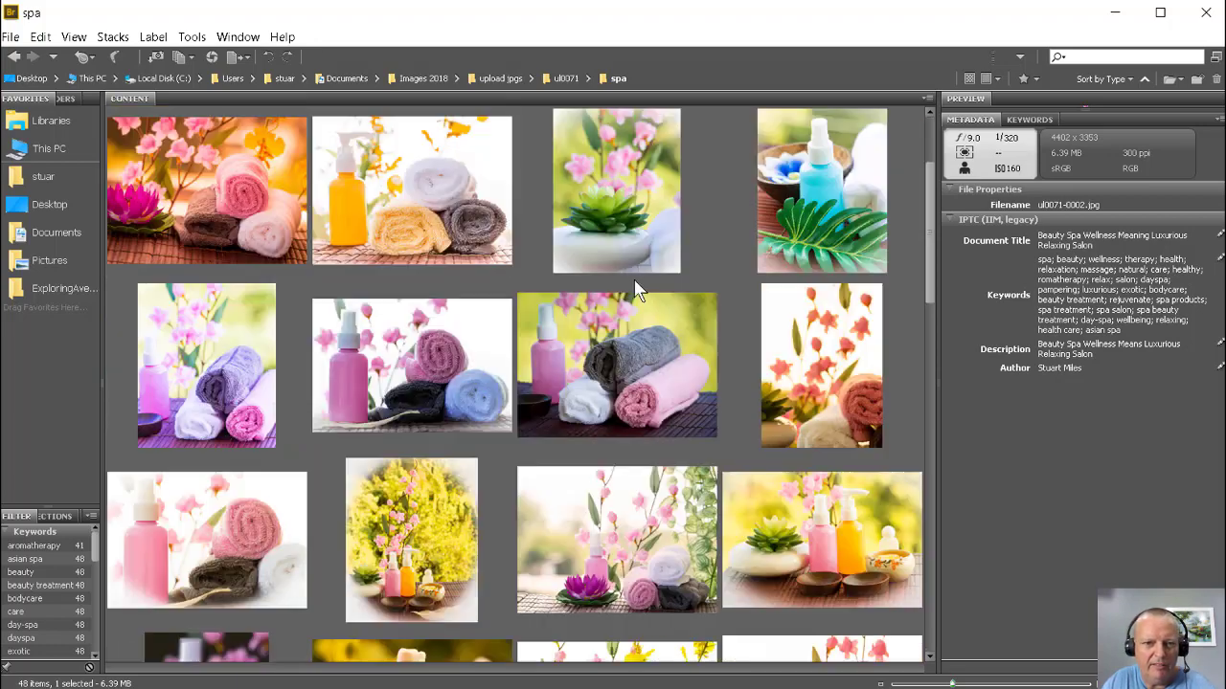
scroll(652, 295, "down", 2)
scroll(722, 340, "down", 2)
scroll(725, 350, "down", 2)
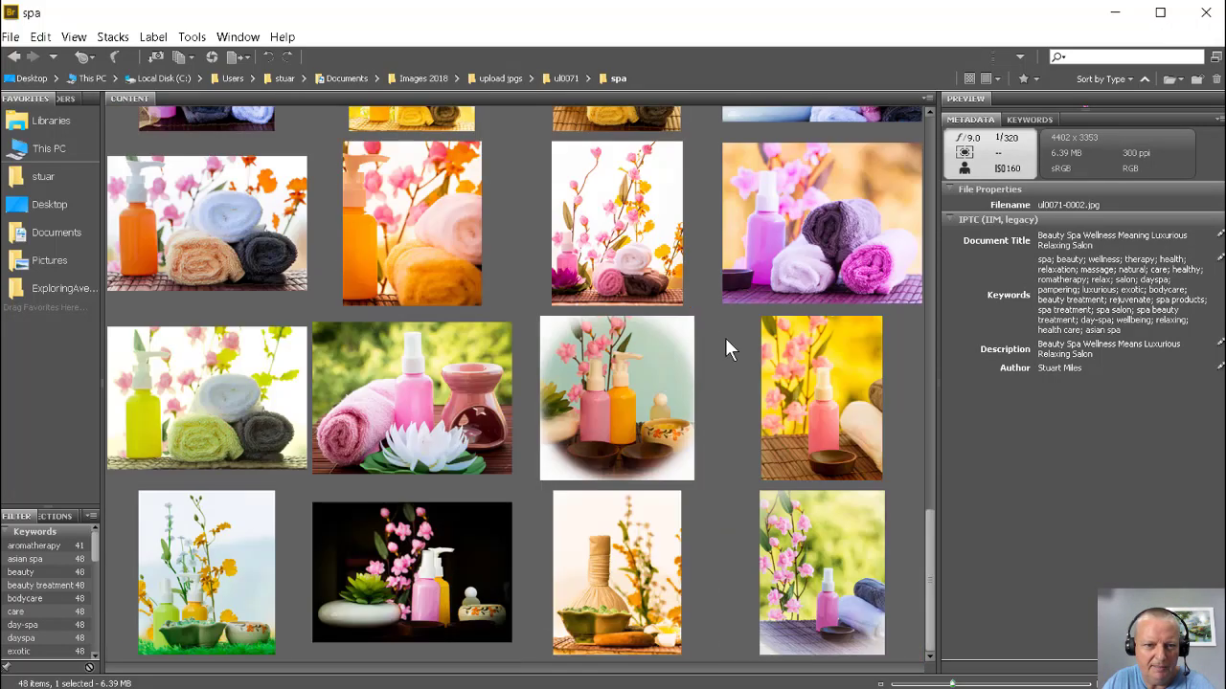
key("ctrl+a")
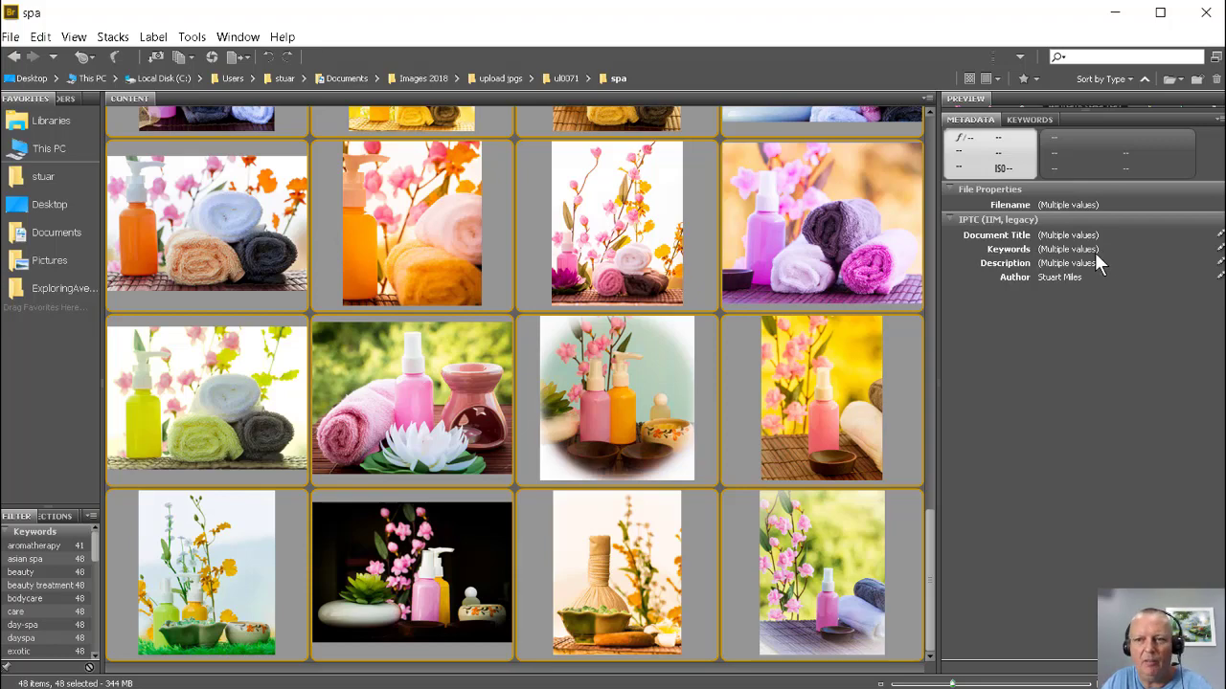
scroll(565, 320, "down", 5)
scroll(422, 287, "down", 2)
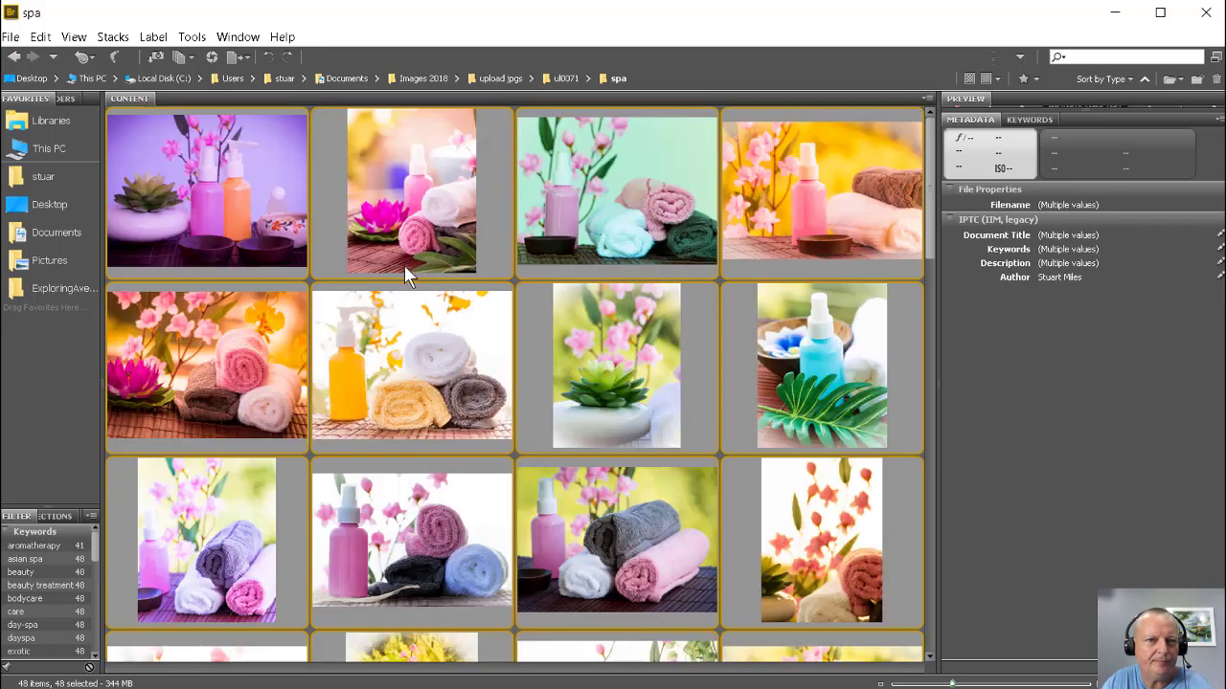
Select only the first spa photo again
left_click(210, 181)
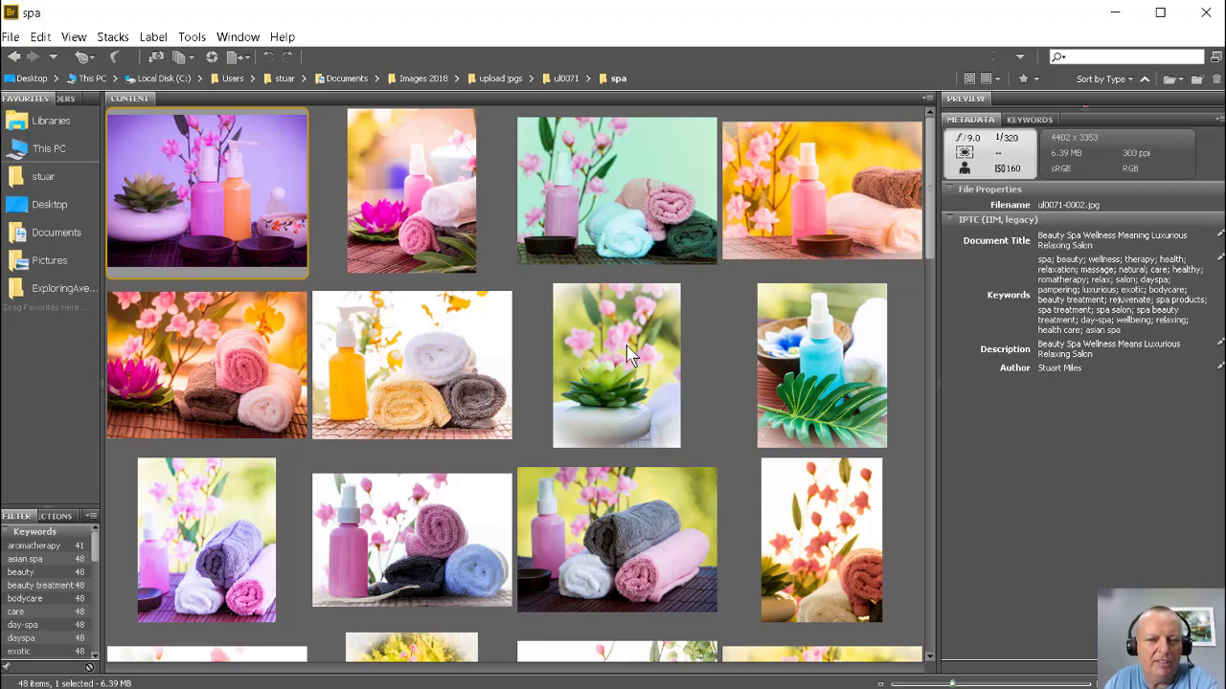
scroll(639, 321, "down", 5)
scroll(656, 328, "down", 5)
scroll(895, 263, "up", 10)
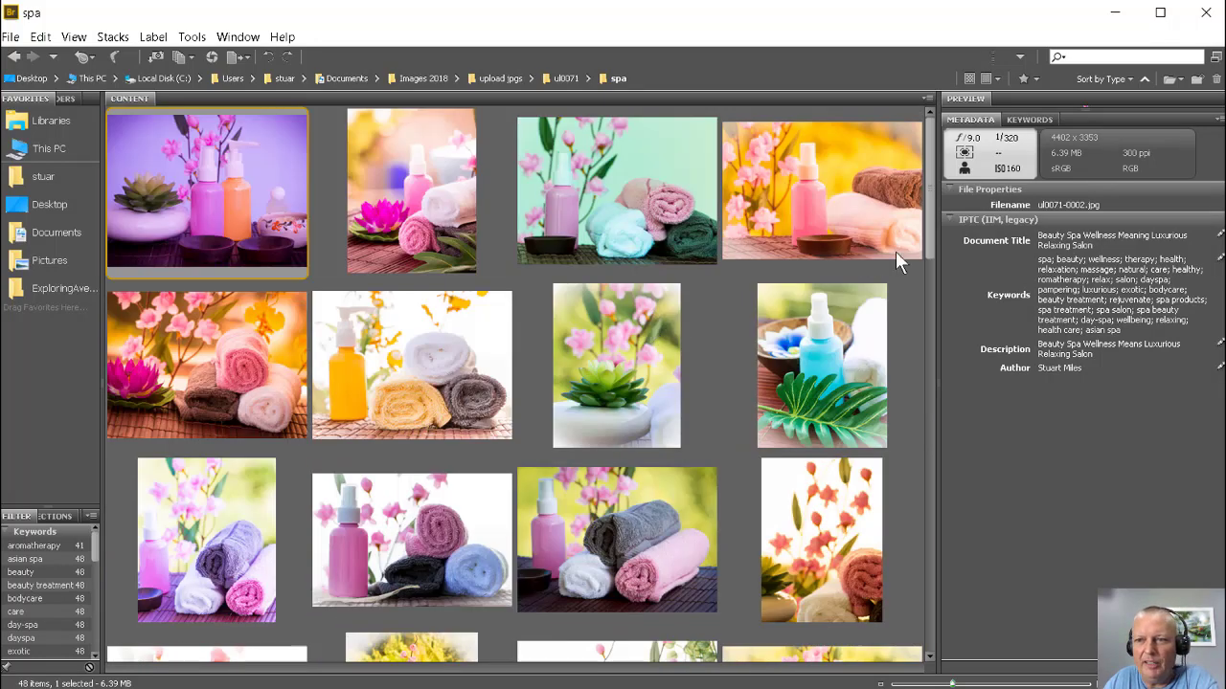
Review its Document Title and Description fields, leaving both unchanged
left_click(1072, 239)
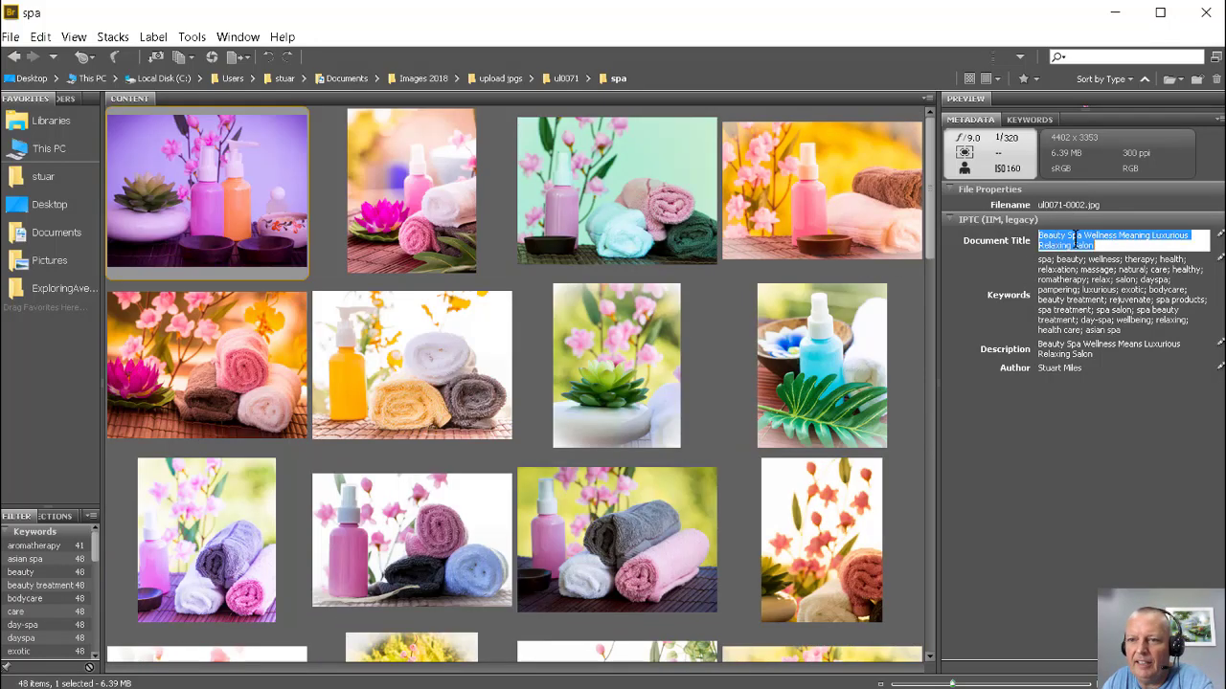
left_click(1072, 351)
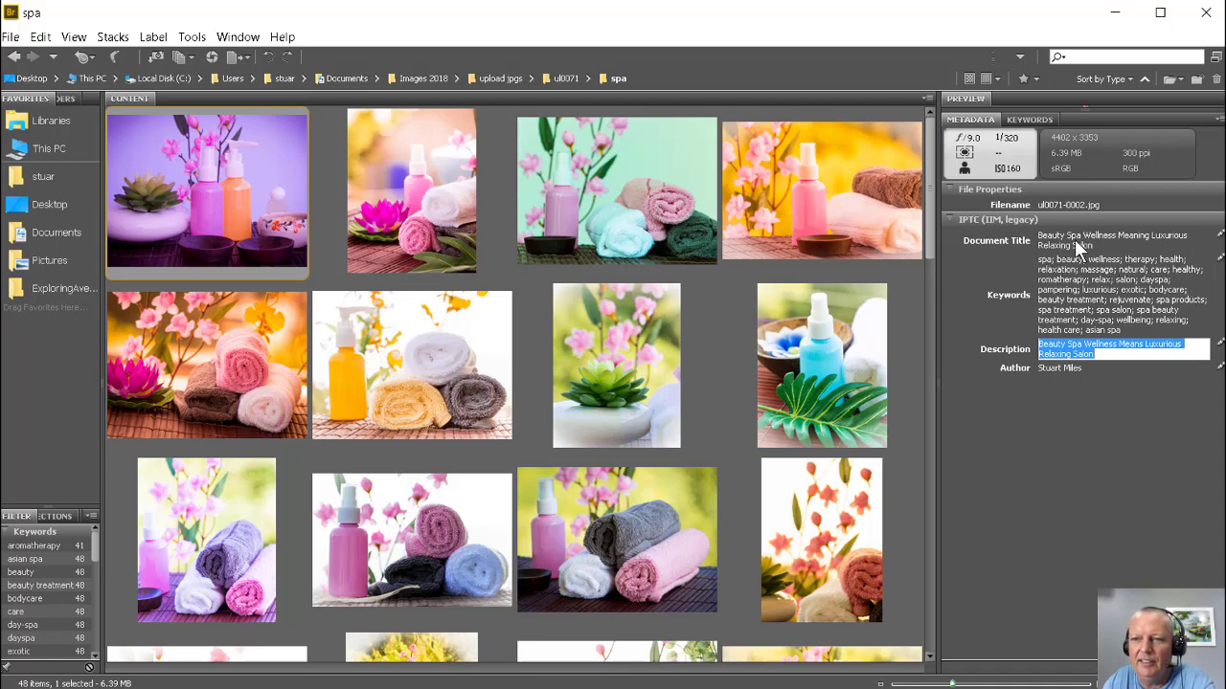
left_click(1080, 239)
left_click(1075, 345)
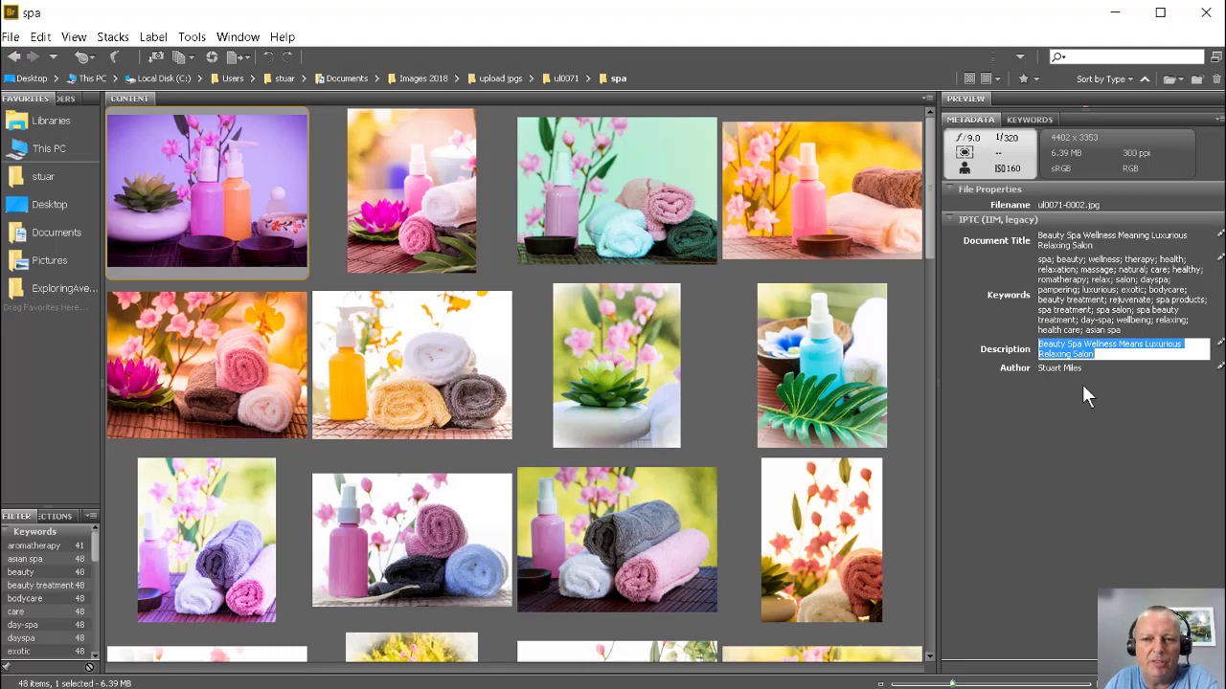
left_click(1062, 454)
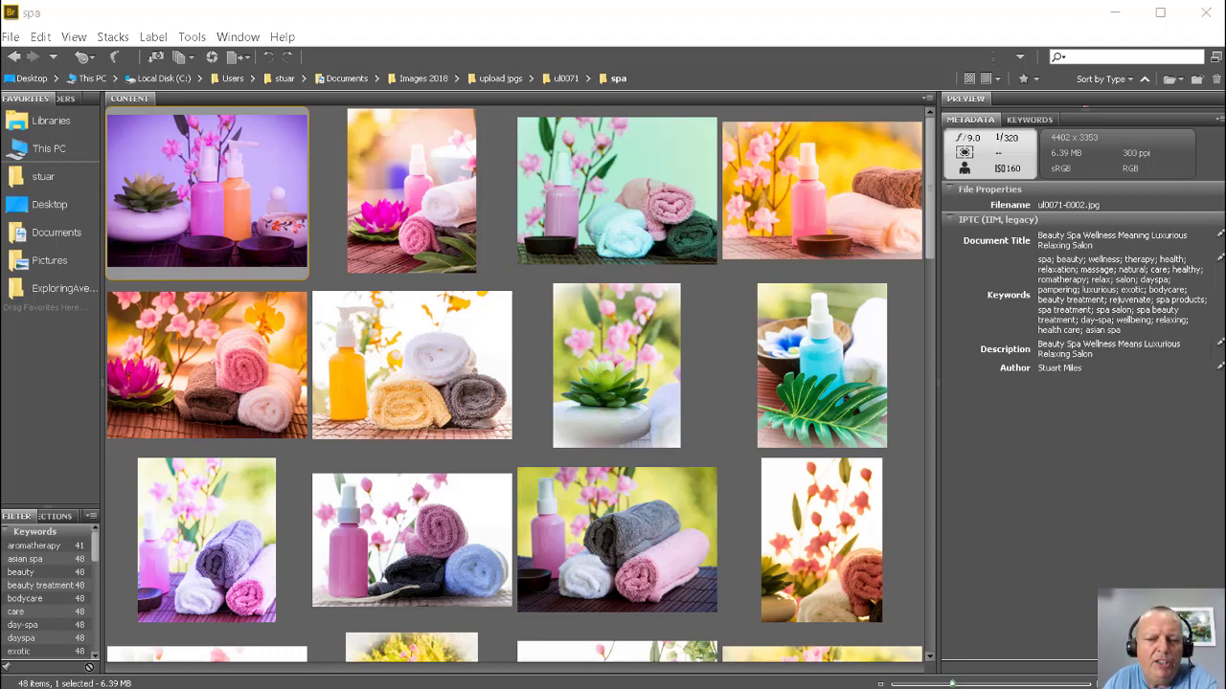